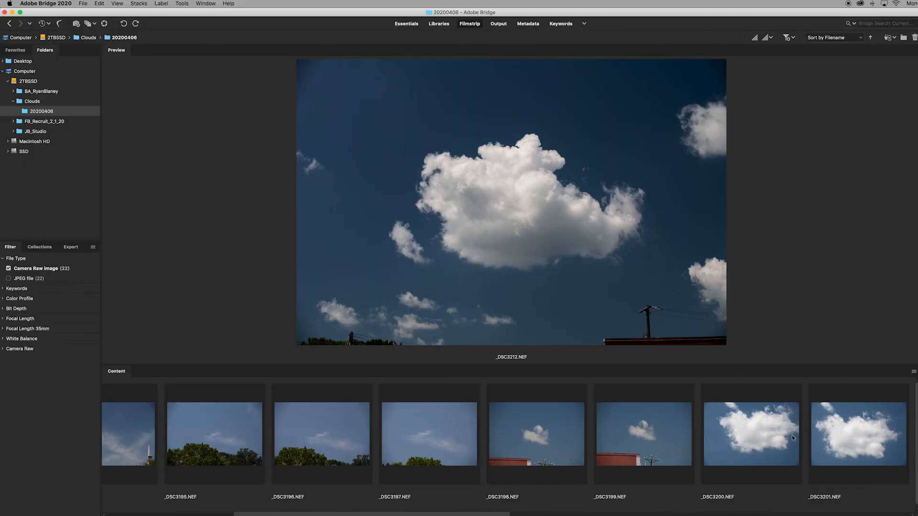
# - Look through the raw cloud photos up to _DSC3212.NEF and switch to Photoshop with that image
pyautogui.hscroll(2, 792, 437)
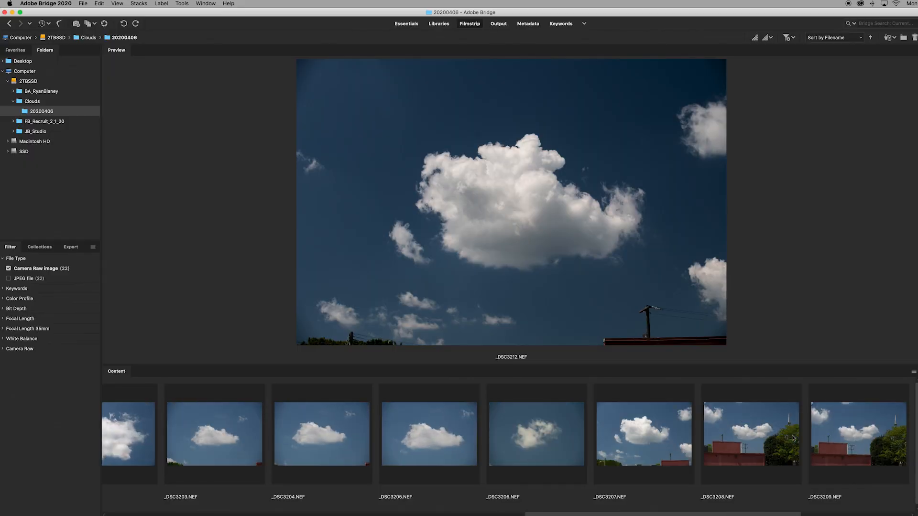
pyautogui.hscroll(4, 792, 437)
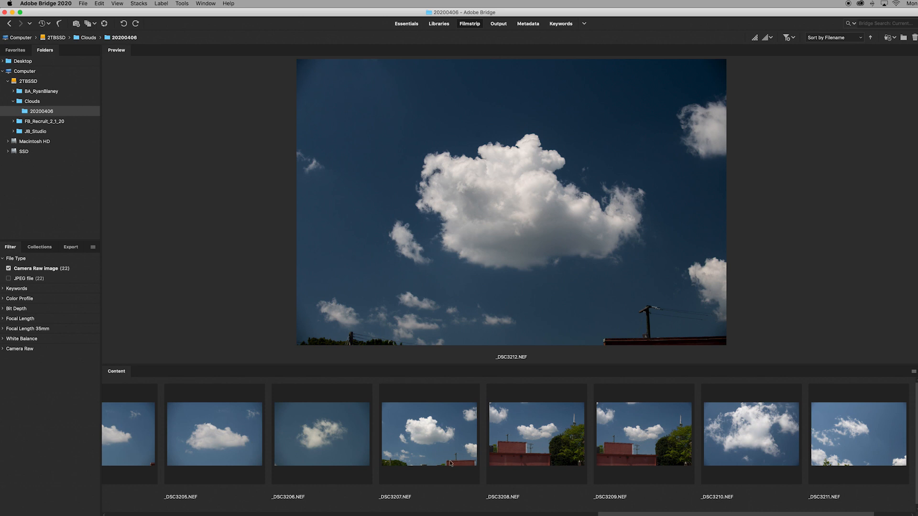
pyautogui.hscroll(2, 690, 440)
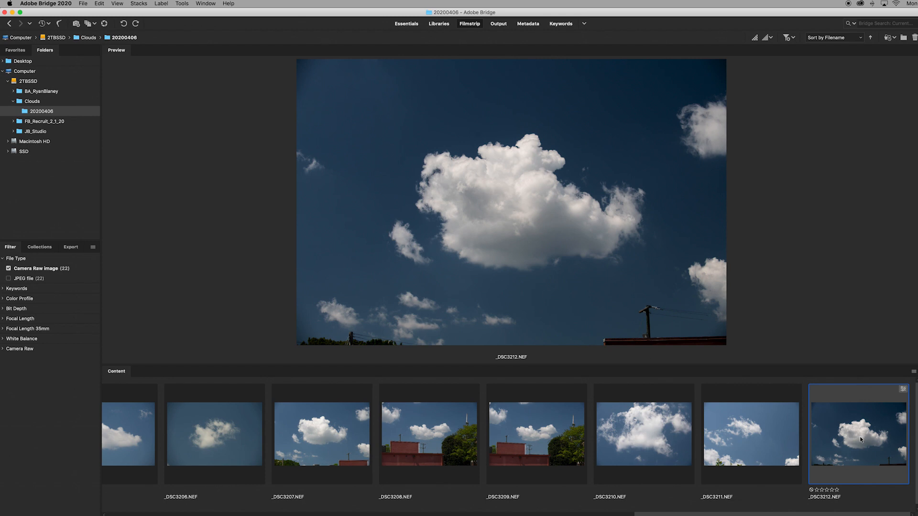
pyautogui.click(527, 515)
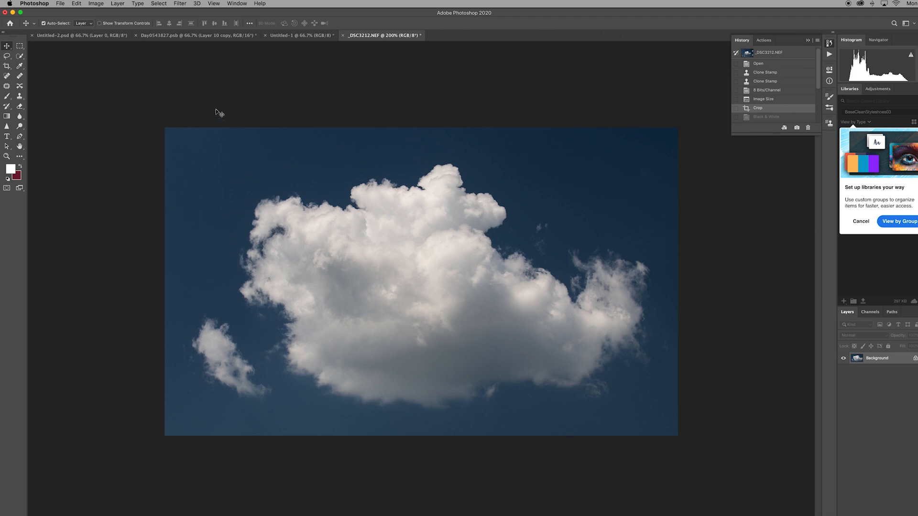
# - Apply a Black & White adjustment to the cloud photo with Blues at -192 and Cyans at -120
pyautogui.click(181, 3)
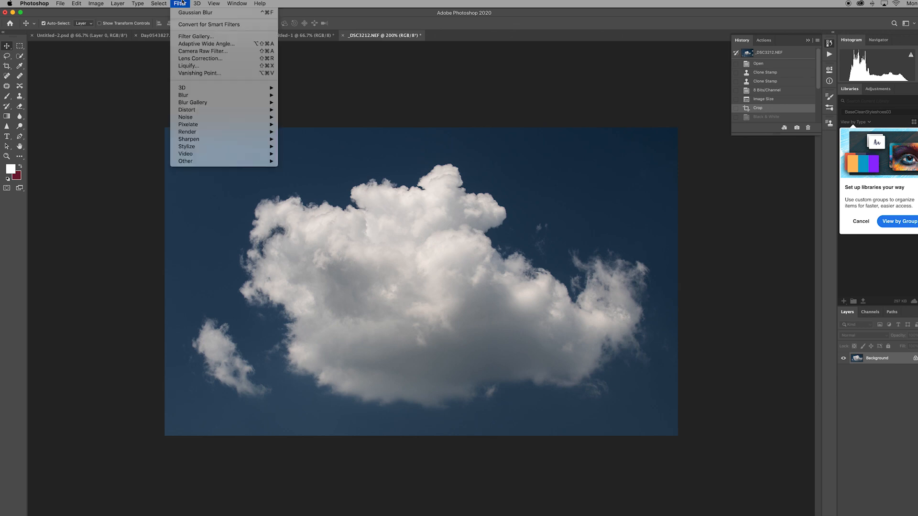
pyautogui.moveTo(73, 3)
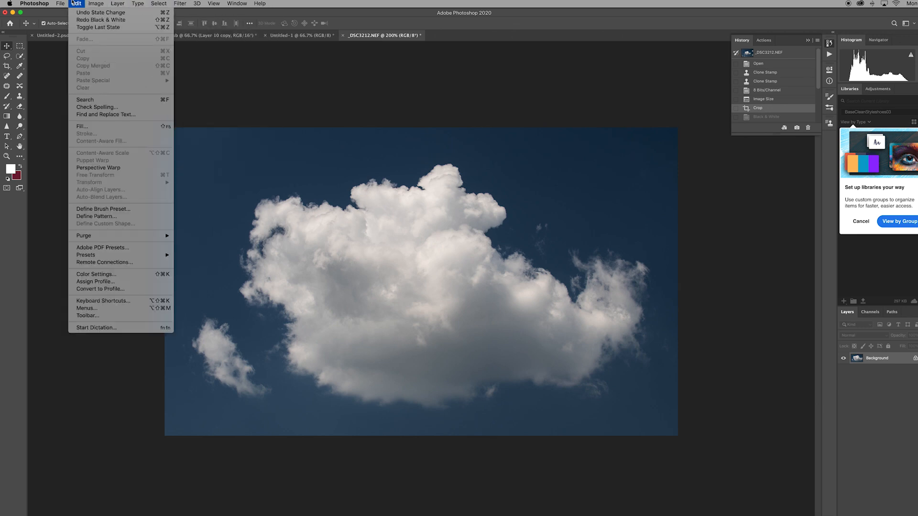
pyautogui.moveTo(157, 24)
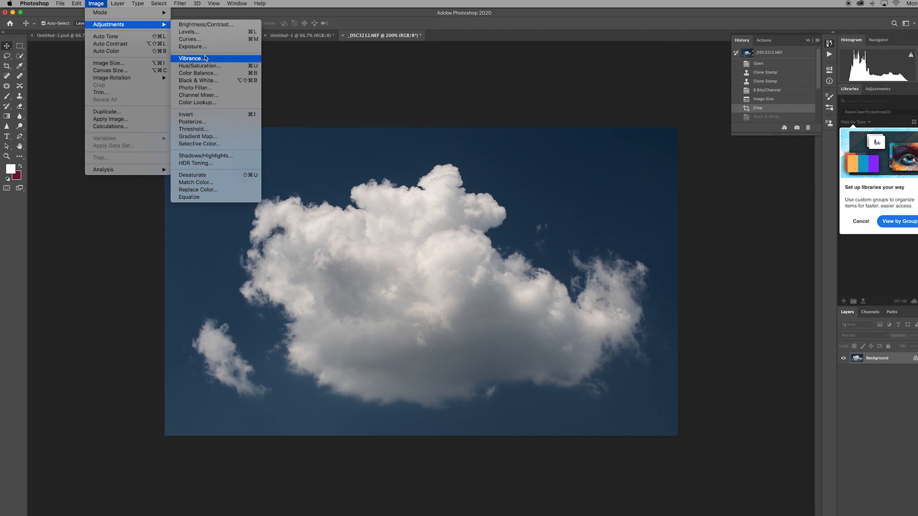
pyautogui.click(206, 81)
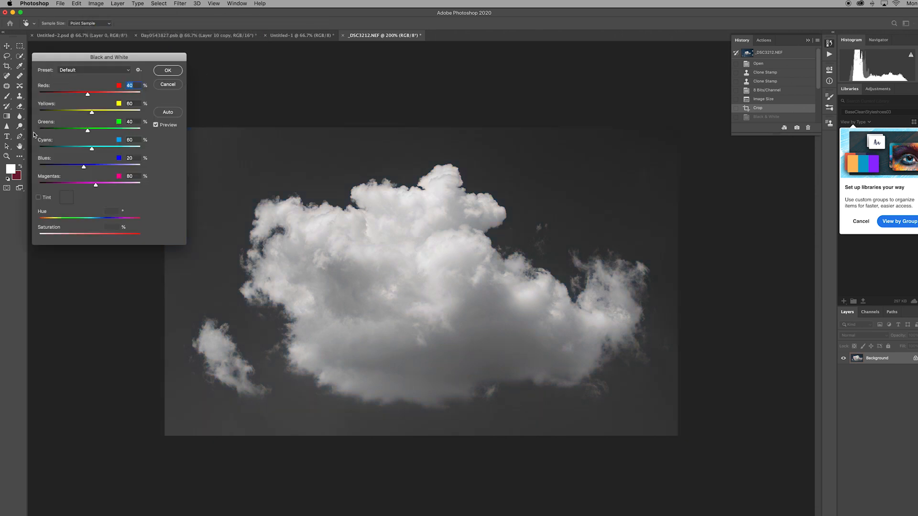
pyautogui.moveTo(84, 167); pyautogui.dragTo(41, 166)
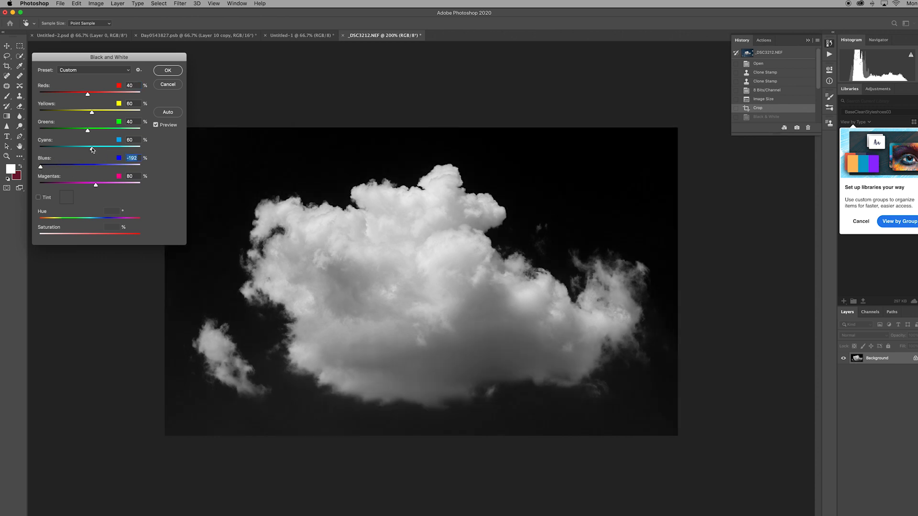
pyautogui.moveTo(92, 150); pyautogui.dragTo(56, 148)
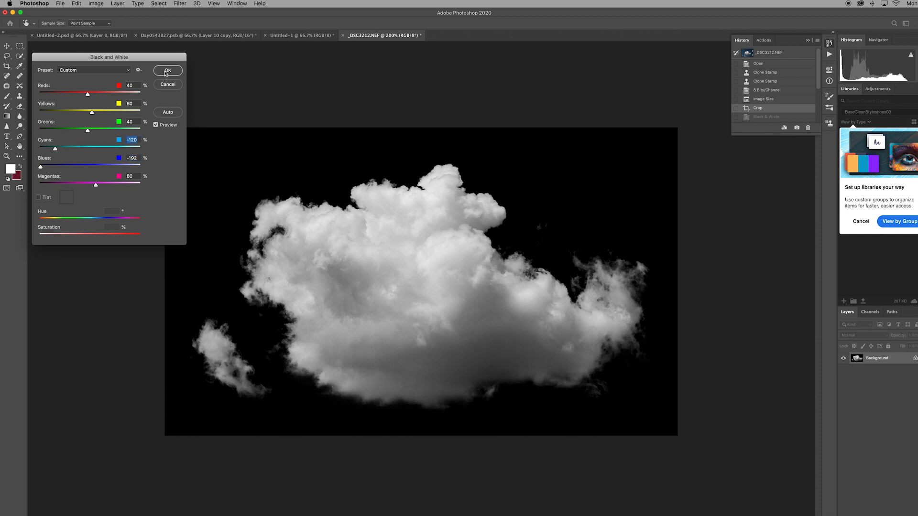
pyautogui.click(167, 72)
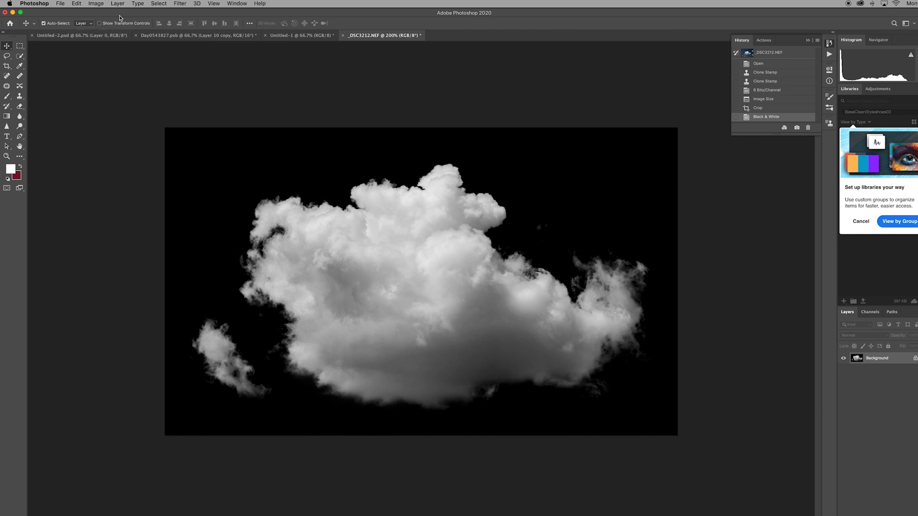
# - Darken the sky with a Curves adjustment, moving the black point to an input of about 8
pyautogui.click(76, 4)
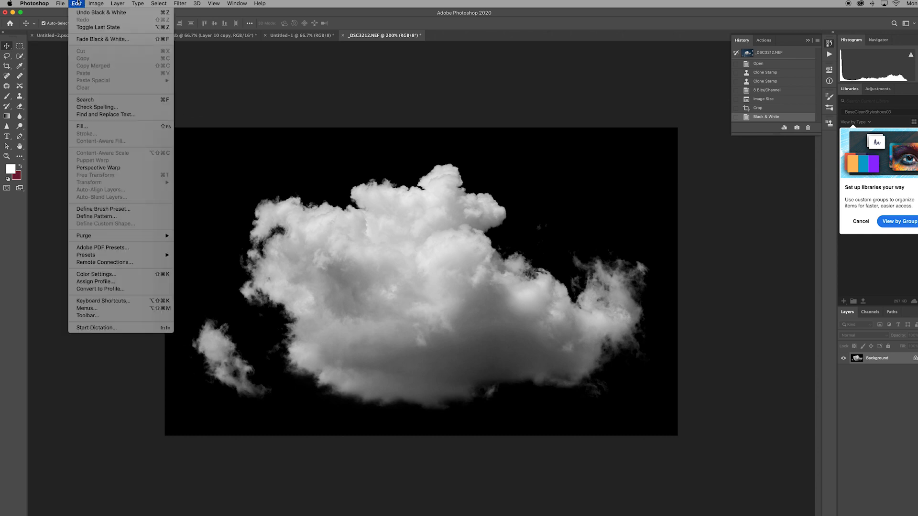
pyautogui.moveTo(116, 24)
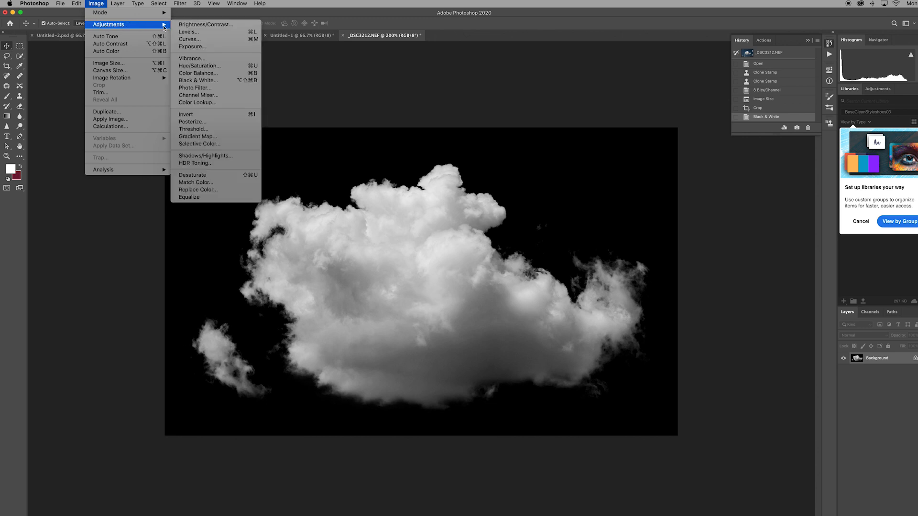
pyautogui.click(212, 40)
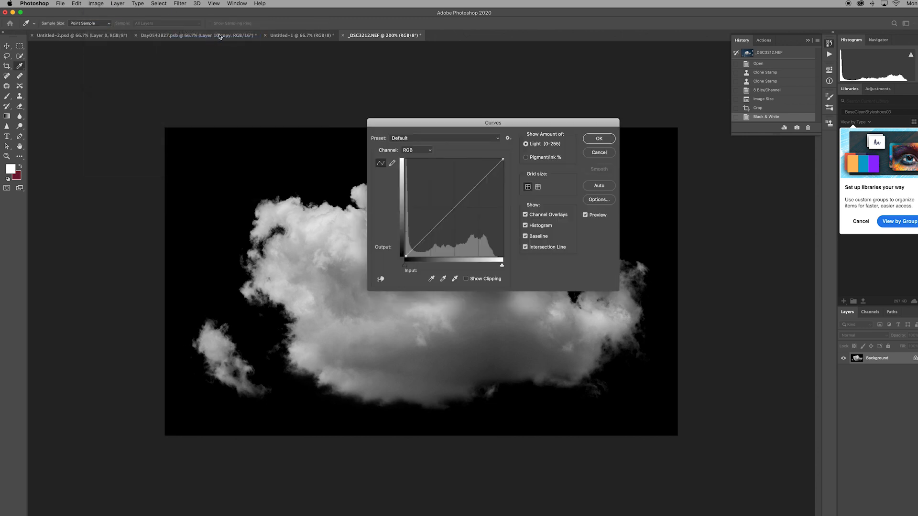
pyautogui.moveTo(405, 122); pyautogui.dragTo(412, 66)
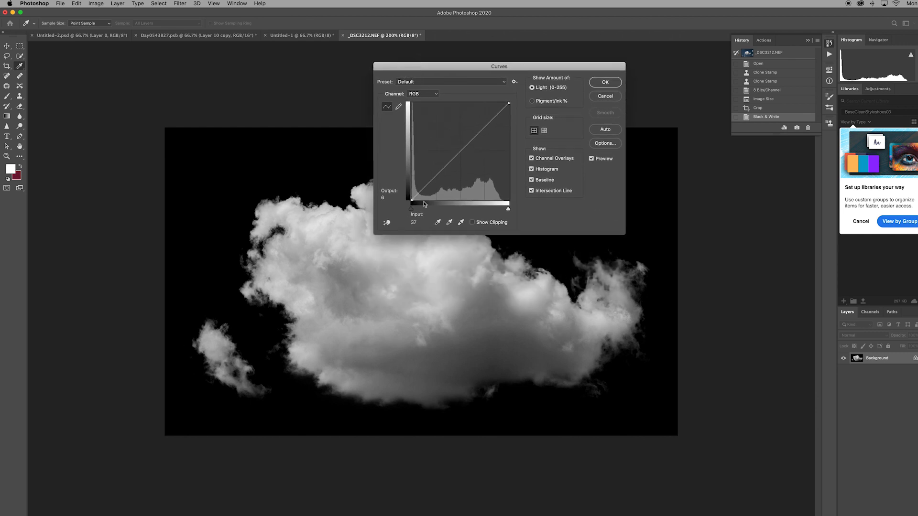
pyautogui.moveTo(412, 200); pyautogui.dragTo(417, 202)
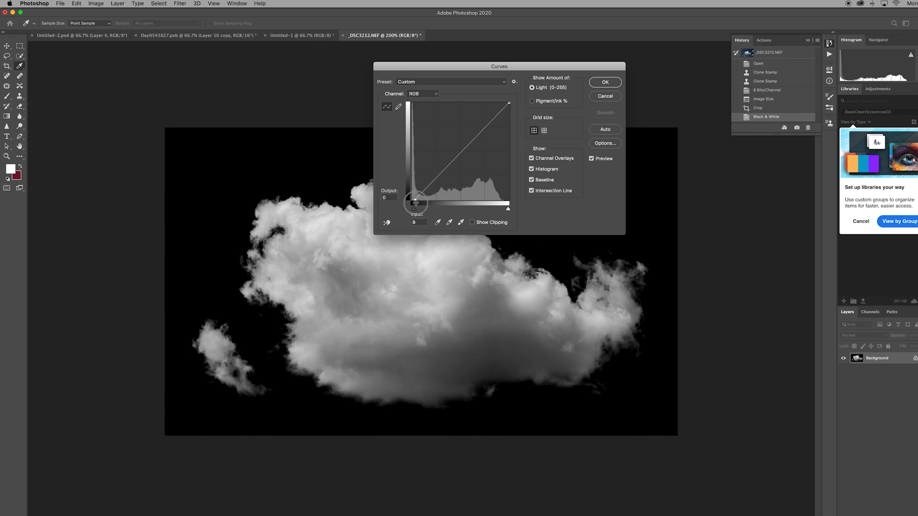
pyautogui.moveTo(415, 202)
pyautogui.mouseDown()
pyautogui.moveTo(430, 205)
pyautogui.moveTo(416, 207)
pyautogui.mouseUp()
pyautogui.moveTo(416, 207); pyautogui.dragTo(415, 207)
pyautogui.click(605, 82)
# - Paint black over the small detached cloud and stray specks around the main cloud, shrinking the brush for the finer spots
pyautogui.press('d')
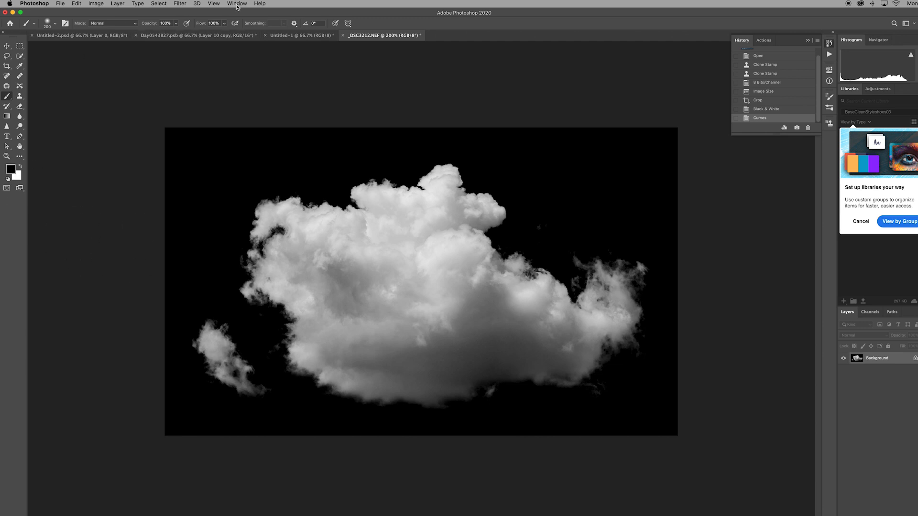
pyautogui.moveTo(203, 394)
pyautogui.mouseDown()
pyautogui.moveTo(199, 349)
pyautogui.moveTo(243, 394)
pyautogui.mouseUp()
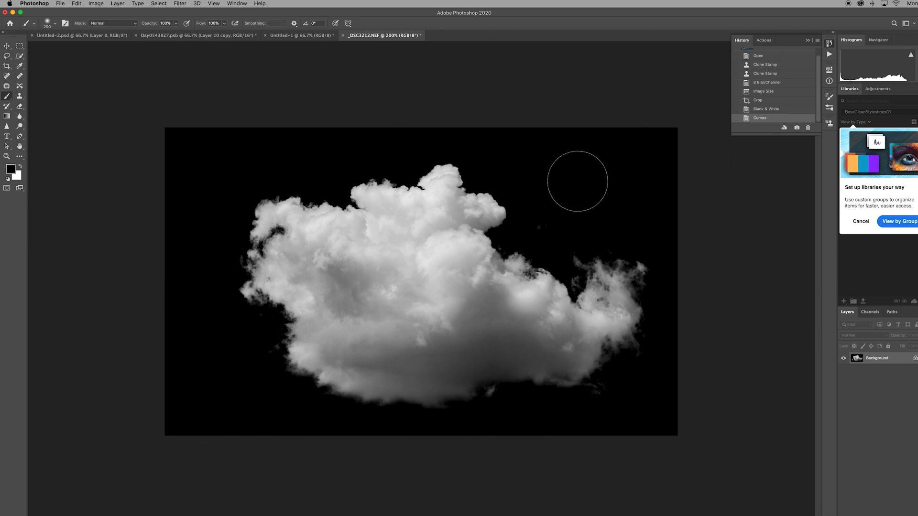
pyautogui.click(476, 462)
pyautogui.press('[')
pyautogui.press('[')
pyautogui.press('[')
pyautogui.press('[')
pyautogui.press('[')
pyautogui.click(540, 223)
pyautogui.click(251, 321)
pyautogui.press('[')
pyautogui.press('[')
pyautogui.press('[')
pyautogui.click(186, 148)
pyautogui.click(164, 141)
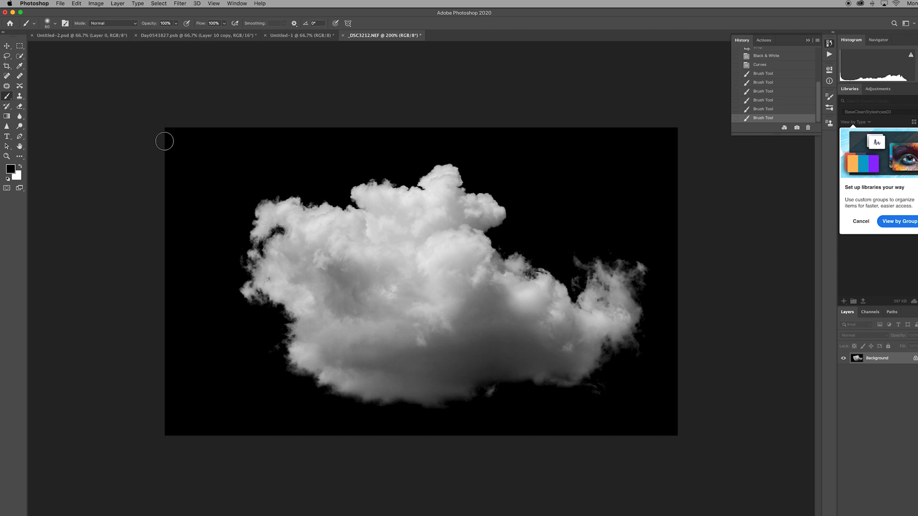
# - Invert the image and define it as a brush preset named Cloud20
pyautogui.hotkey('ctrl', 'i')
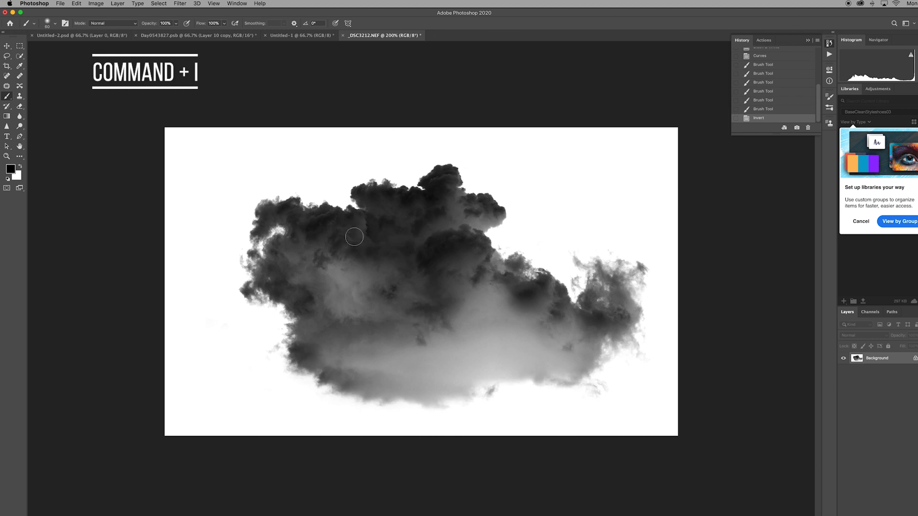
pyautogui.click(78, 4)
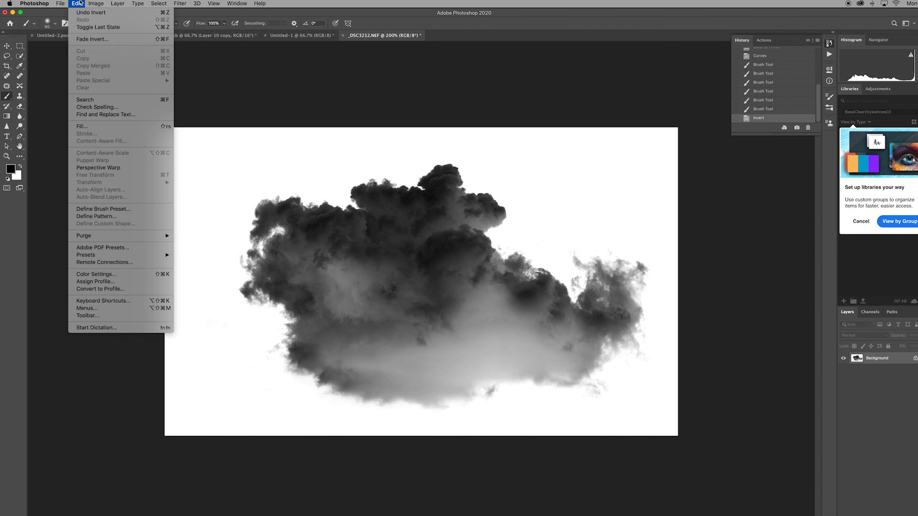
pyautogui.click(99, 210)
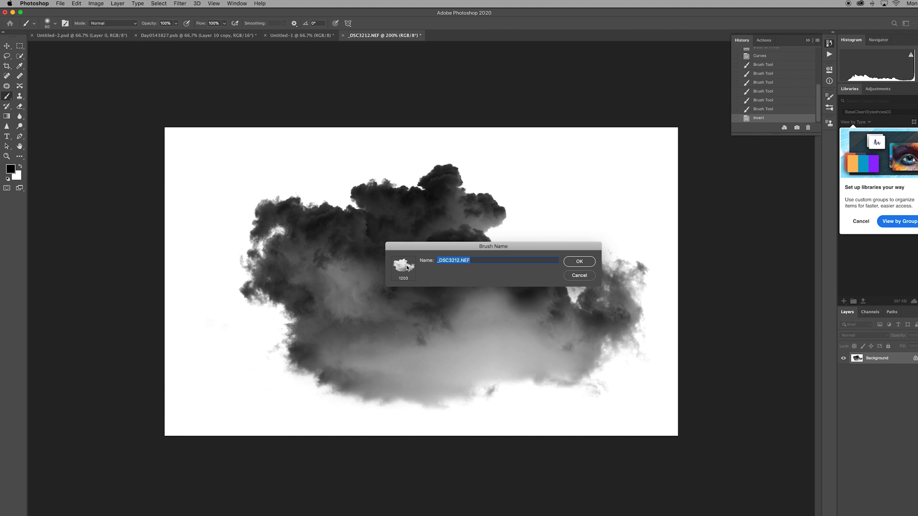
pyautogui.write('Cloud20')
pyautogui.click(580, 262)
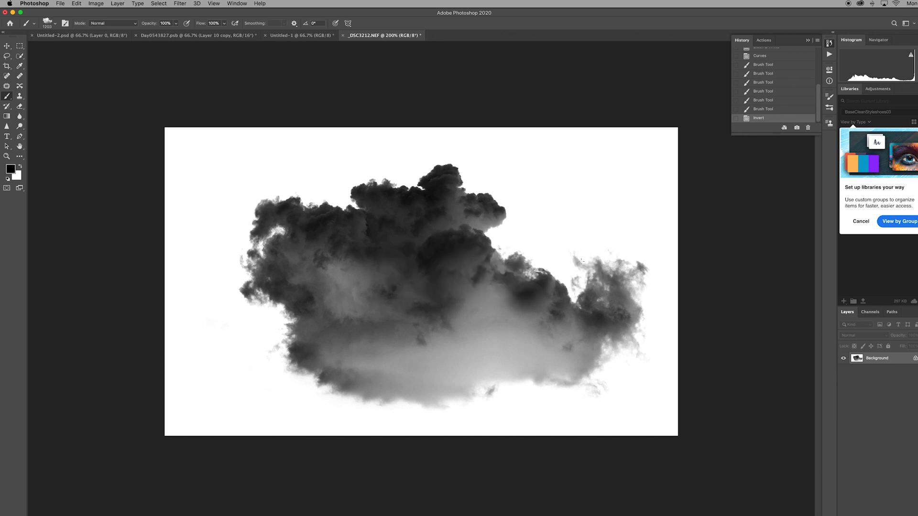
# - Switch to the blank Untitled-1 document and set the cloud brush size to 900
pyautogui.press('[')
pyautogui.press('[')
pyautogui.press('[')
pyautogui.press('[')
pyautogui.press('[')
pyautogui.press('[')
pyautogui.press('[')
pyautogui.press('[')
pyautogui.press('[')
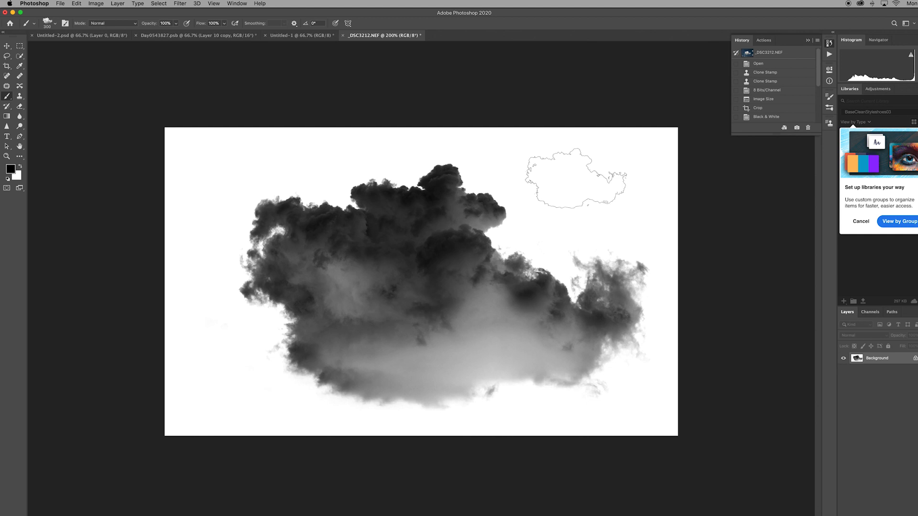
pyautogui.click(302, 36)
pyautogui.press(']')
pyautogui.press(']')
pyautogui.press(']')
pyautogui.press(']')
pyautogui.press(']')
pyautogui.press(']')
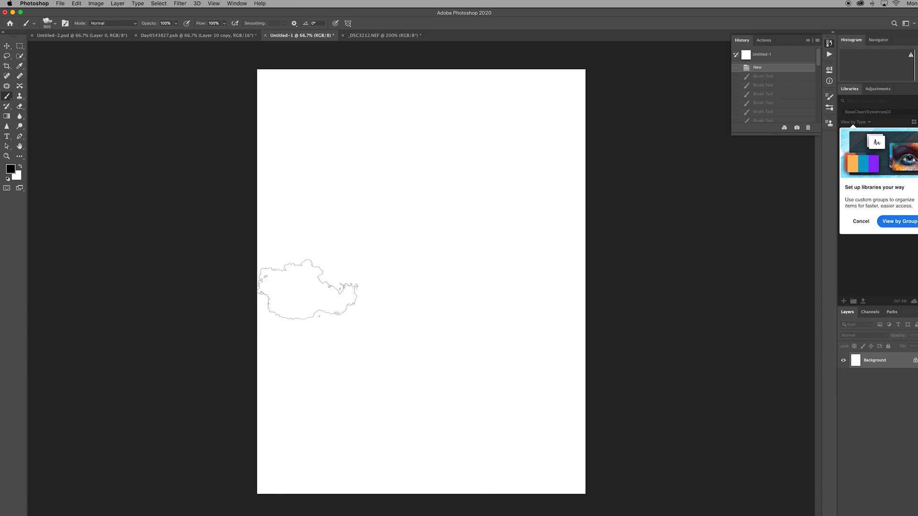
# - Stamp seven test clouds across the blank canvas, and revert the document to its New history state
pyautogui.click(419, 235)
pyautogui.click(467, 146)
pyautogui.click(327, 125)
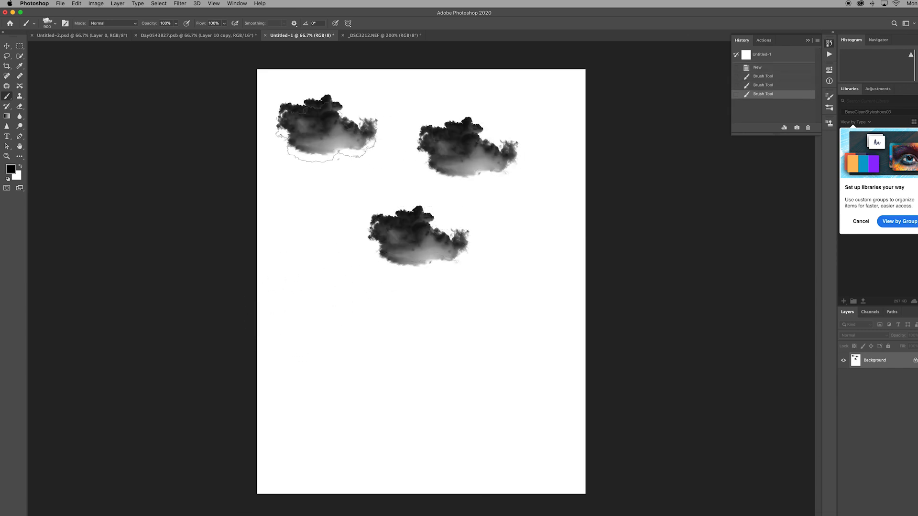
pyautogui.click(338, 337)
pyautogui.click(499, 341)
pyautogui.click(401, 430)
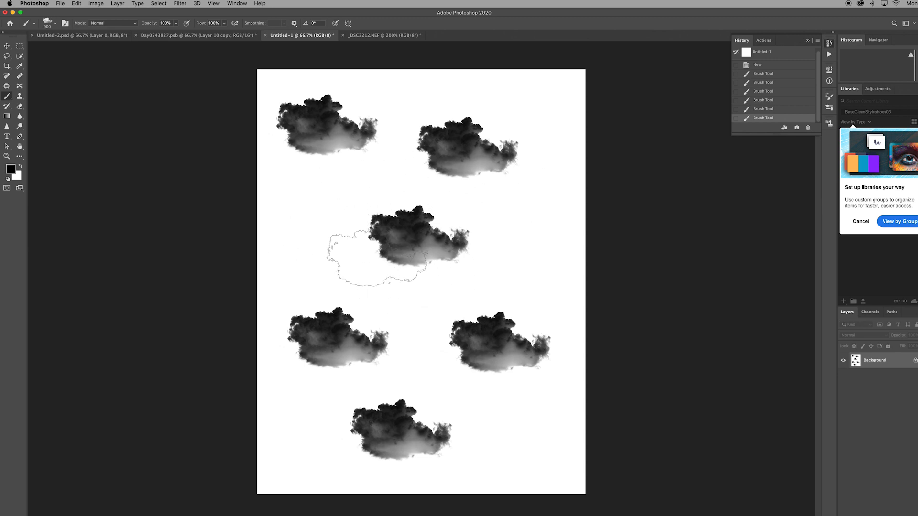
pyautogui.click(530, 228)
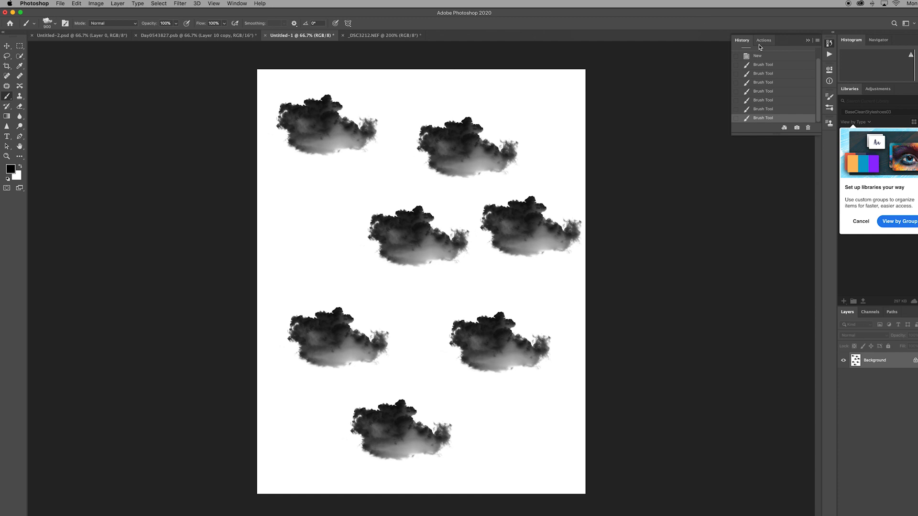
pyautogui.click(770, 57)
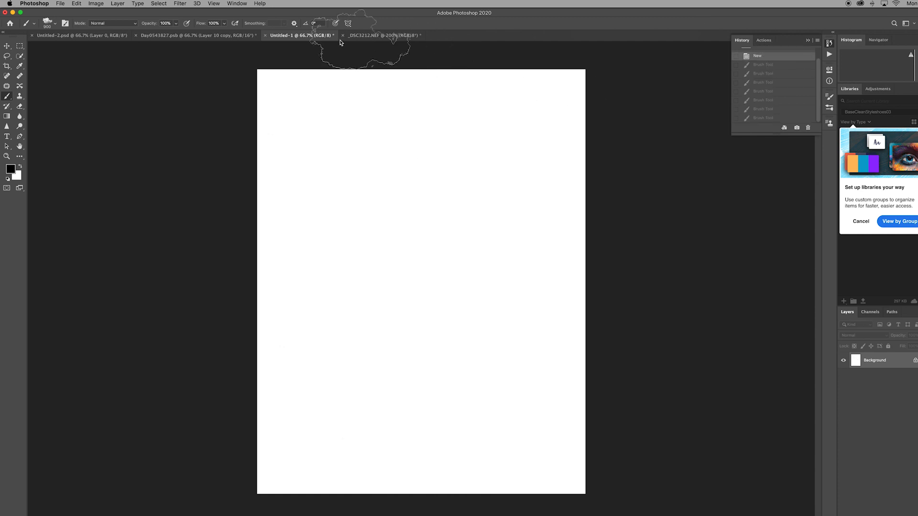
# - Enable Shape Dynamics for the cloud brush with Size Jitter 20%, Minimum Diameter 2% and Angle Jitter 28%
pyautogui.click(237, 3)
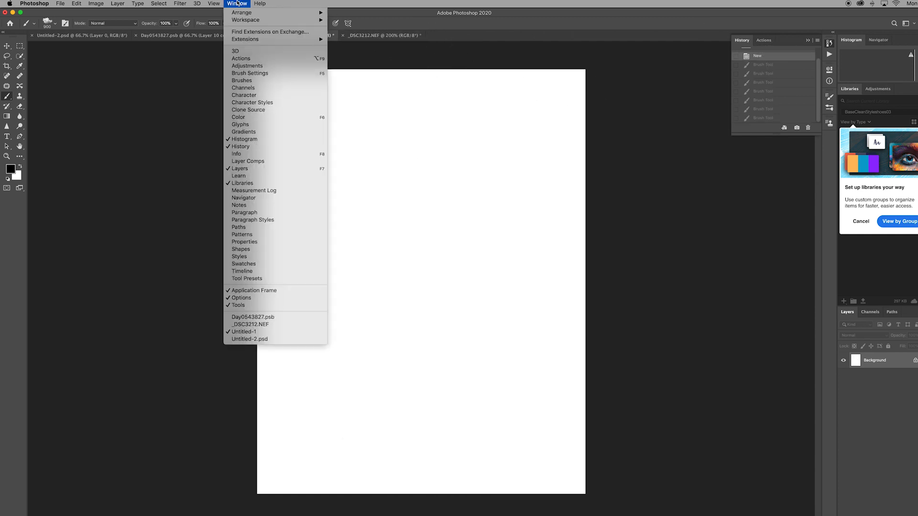
pyautogui.click(250, 74)
pyautogui.click(700, 126)
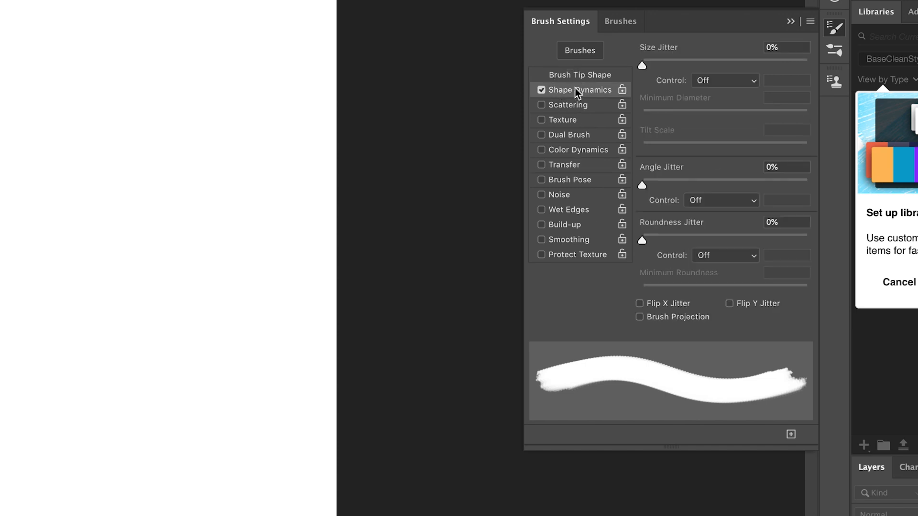
pyautogui.moveTo(642, 66)
pyautogui.mouseDown()
pyautogui.moveTo(808, 69)
pyautogui.moveTo(660, 68)
pyautogui.moveTo(674, 69)
pyautogui.mouseUp()
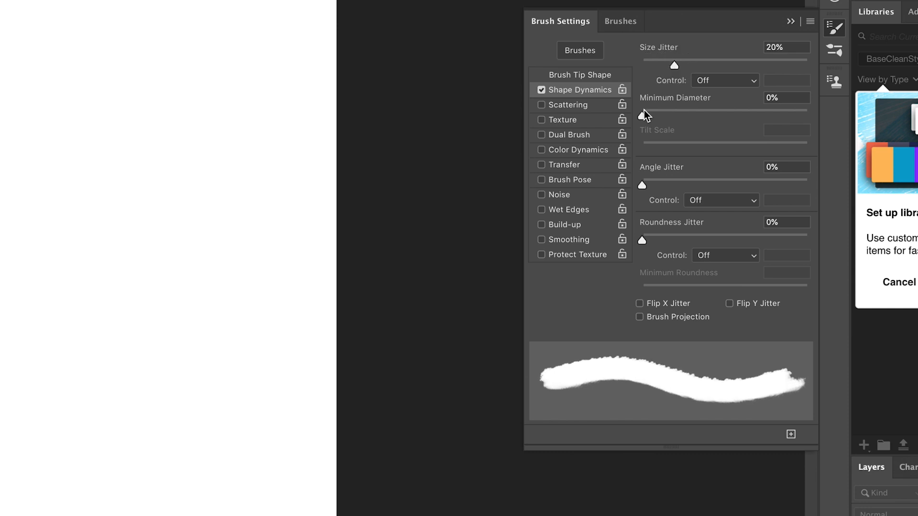
pyautogui.moveTo(642, 116)
pyautogui.mouseDown()
pyautogui.moveTo(663, 115)
pyautogui.moveTo(646, 118)
pyautogui.mouseUp()
pyautogui.moveTo(643, 183)
pyautogui.mouseDown()
pyautogui.moveTo(721, 182)
pyautogui.moveTo(681, 183)
pyautogui.moveTo(689, 183)
pyautogui.mouseUp()
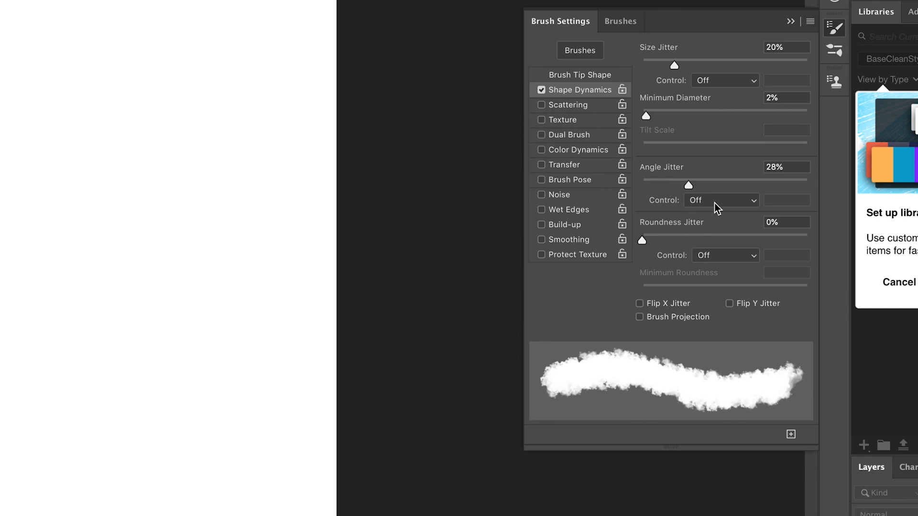
# - Enable Scattering for the cloud brush and set Scatter to 24%
pyautogui.click(577, 107)
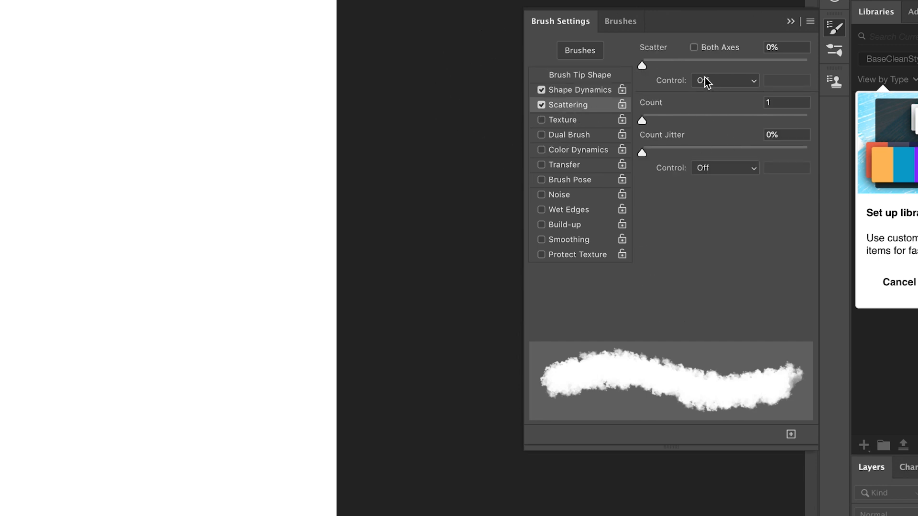
pyautogui.moveTo(641, 67)
pyautogui.mouseDown()
pyautogui.moveTo(758, 65)
pyautogui.moveTo(645, 61)
pyautogui.mouseUp()
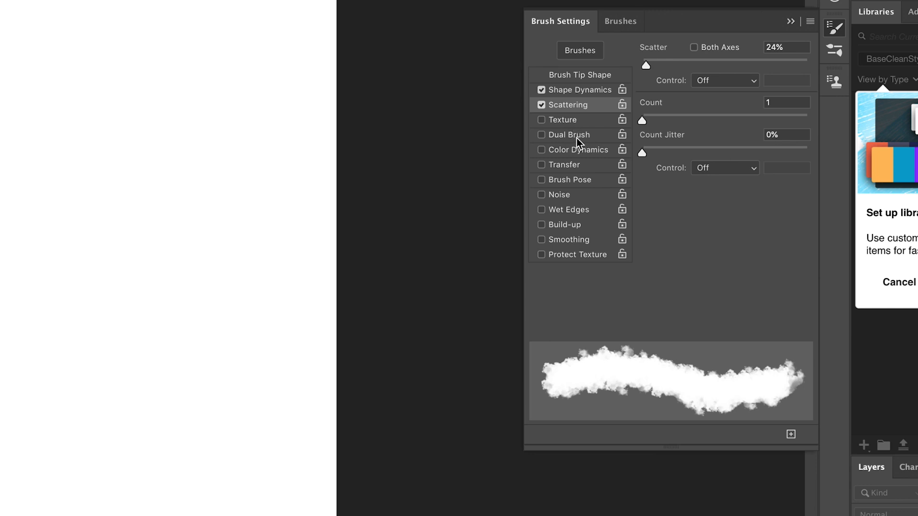
# - Enable Transfer for the cloud brush with Opacity Jitter at about 9%, Pen Pressure control and Flow Jitter 3%
pyautogui.click(584, 167)
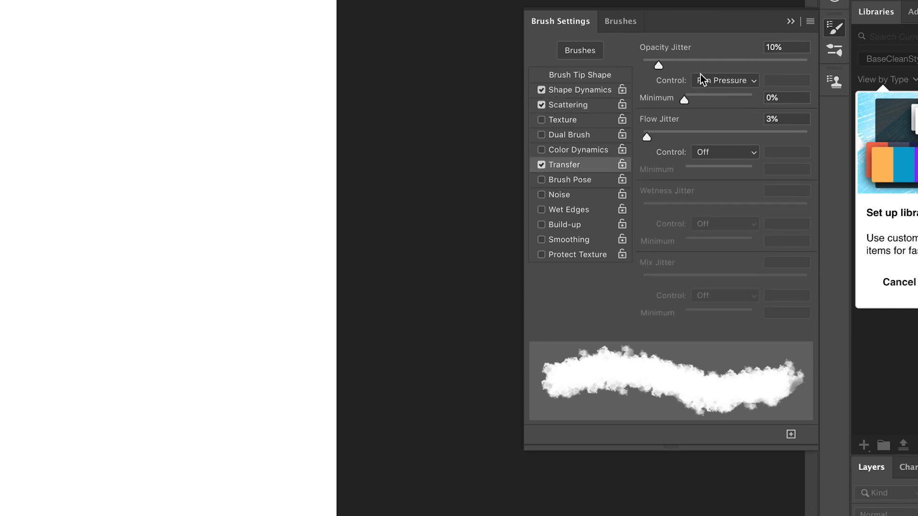
pyautogui.moveTo(659, 65)
pyautogui.mouseDown()
pyautogui.moveTo(671, 64)
pyautogui.moveTo(659, 65)
pyautogui.mouseUp()
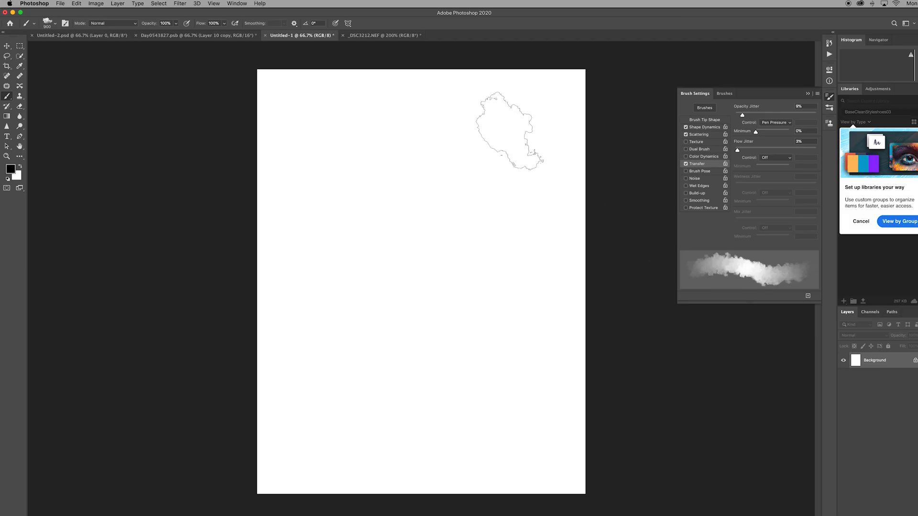
# - Paint black test clouds of varying density across the blank Untitled-1 canvas with the size 900 cloud brush
pyautogui.click(329, 136)
pyautogui.moveTo(329, 136)
pyautogui.mouseDown()
pyautogui.moveTo(361, 164)
pyautogui.moveTo(348, 170)
pyautogui.moveTo(343, 129)
pyautogui.moveTo(322, 139)
pyautogui.moveTo(312, 173)
pyautogui.moveTo(318, 181)
pyautogui.moveTo(345, 167)
pyautogui.moveTo(329, 156)
pyautogui.moveTo(329, 177)
pyautogui.moveTo(342, 165)
pyautogui.moveTo(333, 188)
pyautogui.moveTo(360, 179)
pyautogui.moveTo(329, 158)
pyautogui.moveTo(330, 196)
pyautogui.mouseUp()
pyautogui.moveTo(373, 268)
pyautogui.mouseDown()
pyautogui.moveTo(351, 298)
pyautogui.moveTo(378, 330)
pyautogui.mouseUp()
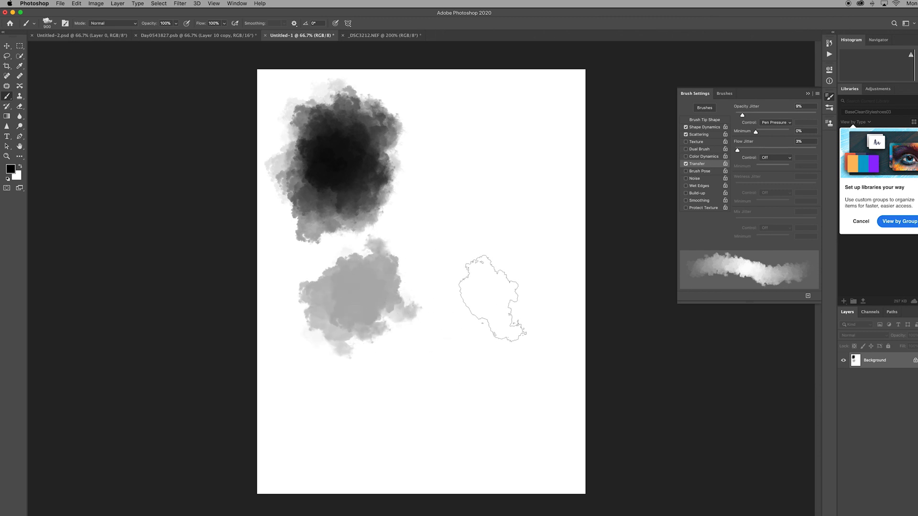
pyautogui.moveTo(491, 299); pyautogui.dragTo(495, 301)
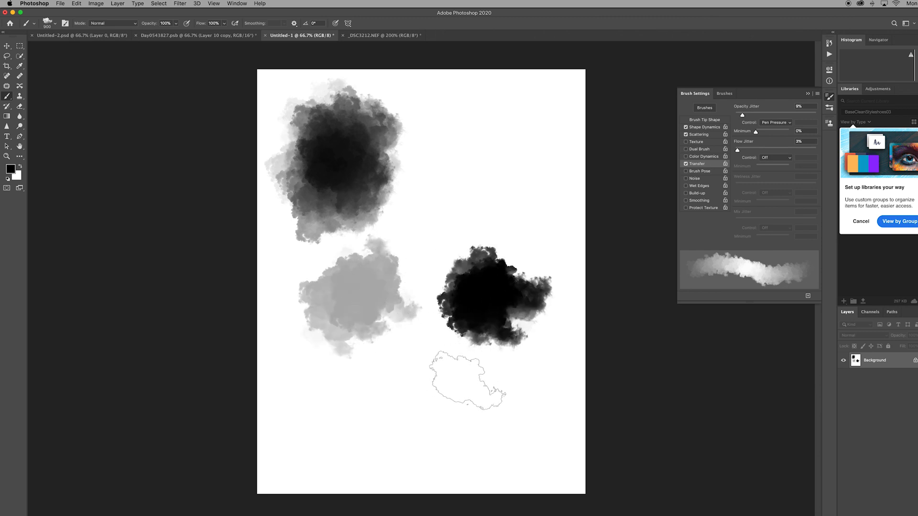
pyautogui.moveTo(420, 397)
pyautogui.mouseDown()
pyautogui.moveTo(344, 430)
pyautogui.moveTo(371, 404)
pyautogui.mouseUp()
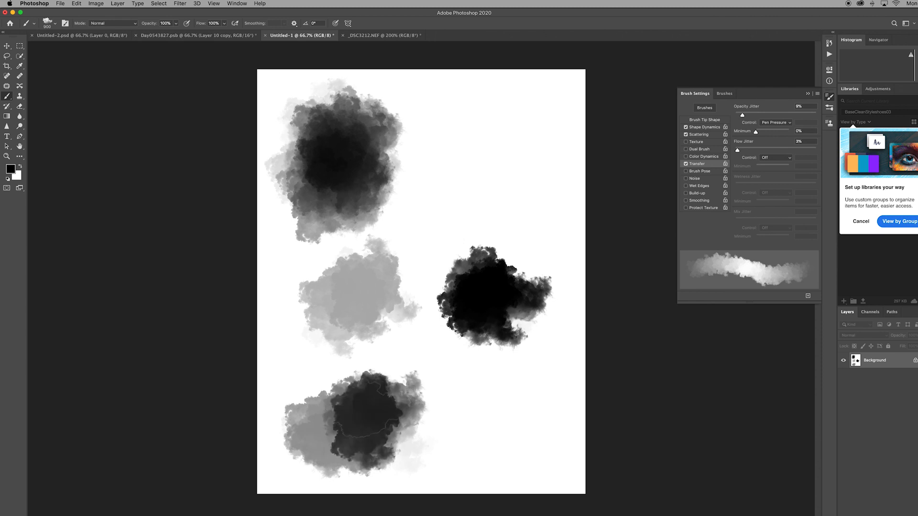
pyautogui.moveTo(459, 402); pyautogui.dragTo(478, 415)
pyautogui.moveTo(459, 268)
pyautogui.mouseDown()
pyautogui.moveTo(478, 144)
pyautogui.moveTo(430, 201)
pyautogui.moveTo(406, 334)
pyautogui.moveTo(411, 211)
pyautogui.moveTo(397, 191)
pyautogui.mouseUp()
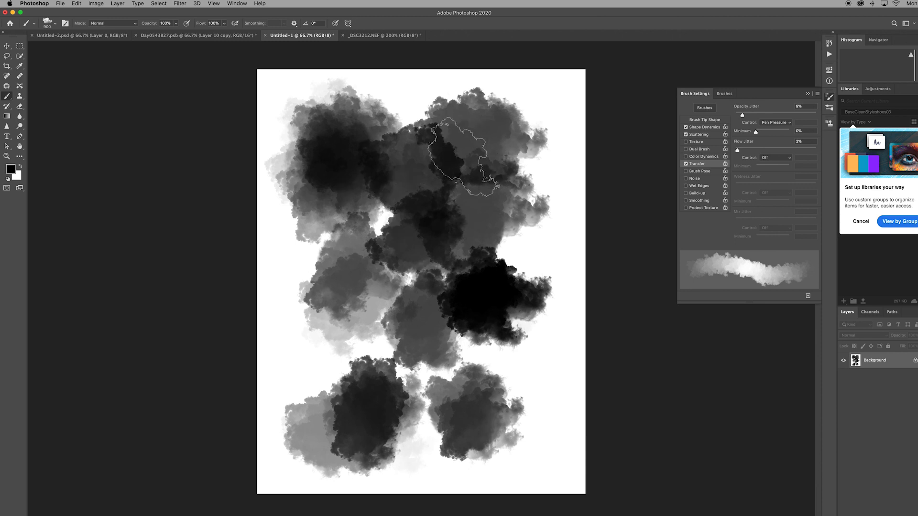
# - In the Untitled-2.psd document, hide Layer 2 and add three empty layers directly above it
pyautogui.click(103, 35)
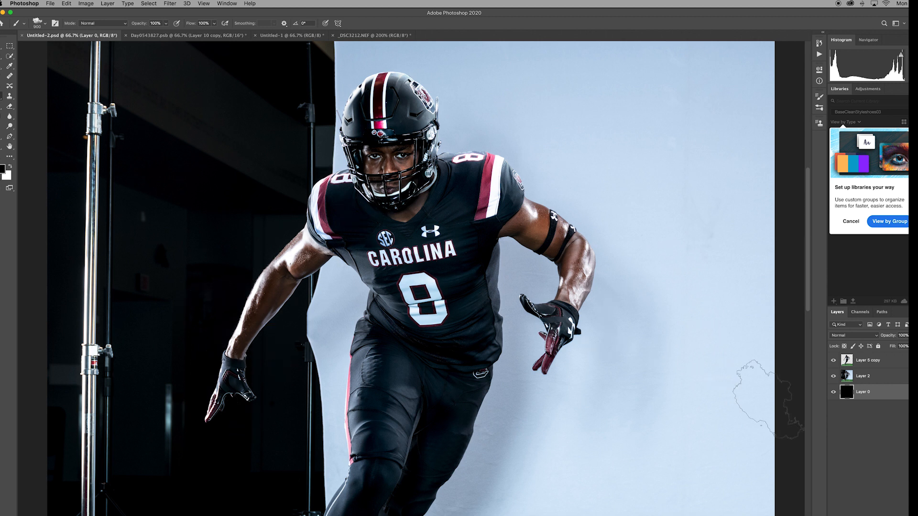
pyautogui.click(833, 377)
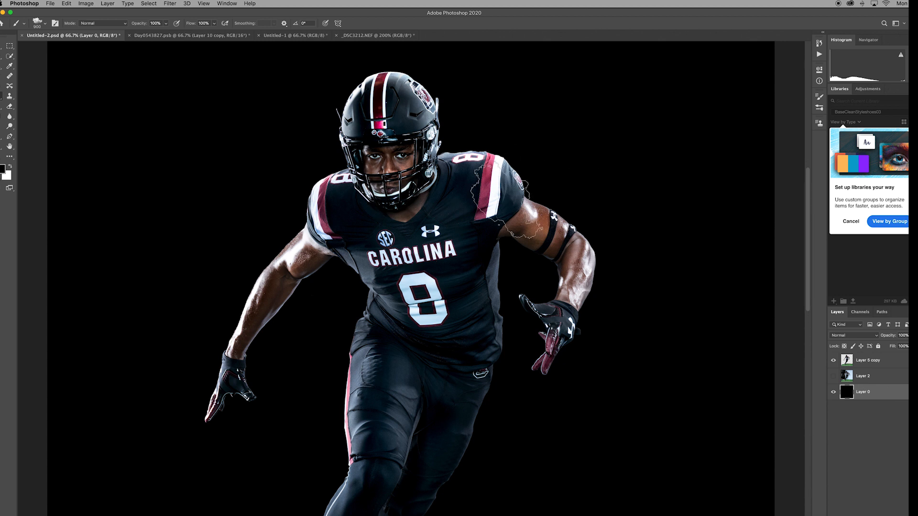
pyautogui.click(878, 381)
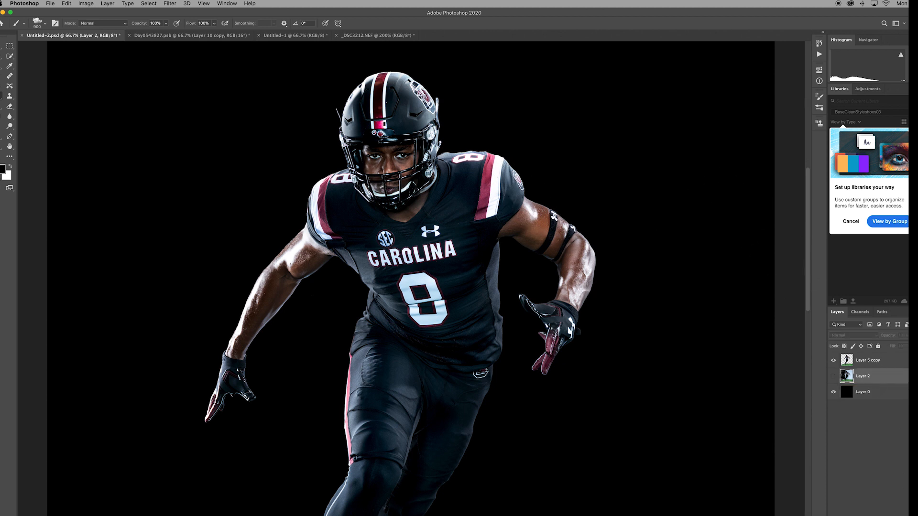
pyautogui.press('super+alt+shift+n')
pyautogui.press('super+alt+shift+n')
pyautogui.press('super+alt+shift+n')
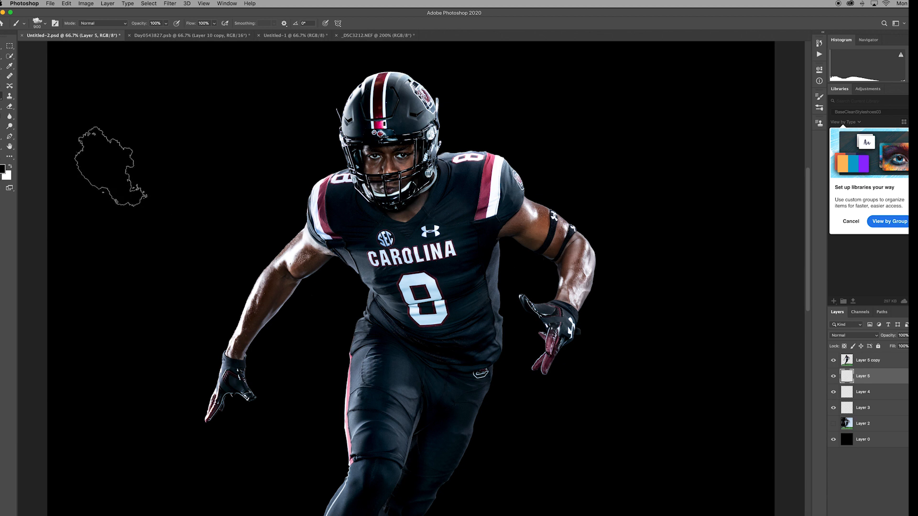
# - Sample the maroon from the jersey's shoulder stripe and fill Layer 5 with it at 100% opacity
pyautogui.click(9, 65)
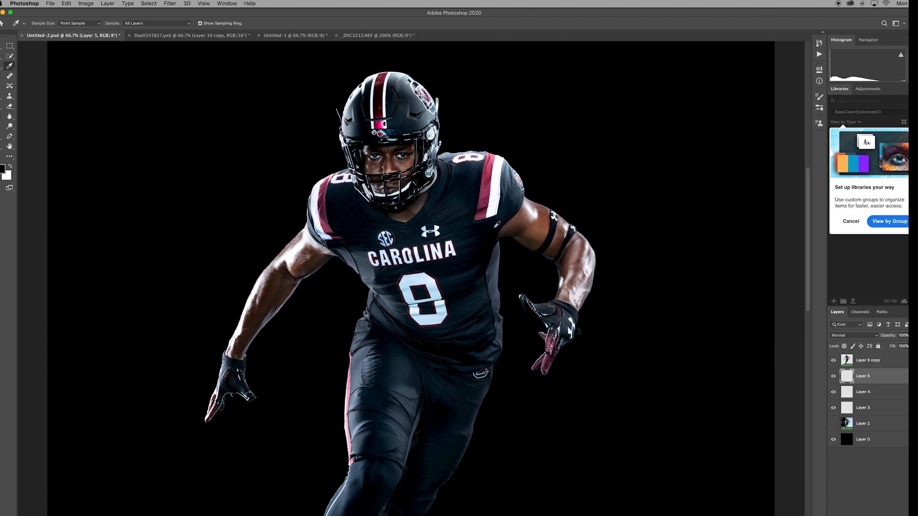
pyautogui.moveTo(490, 176); pyautogui.dragTo(488, 198)
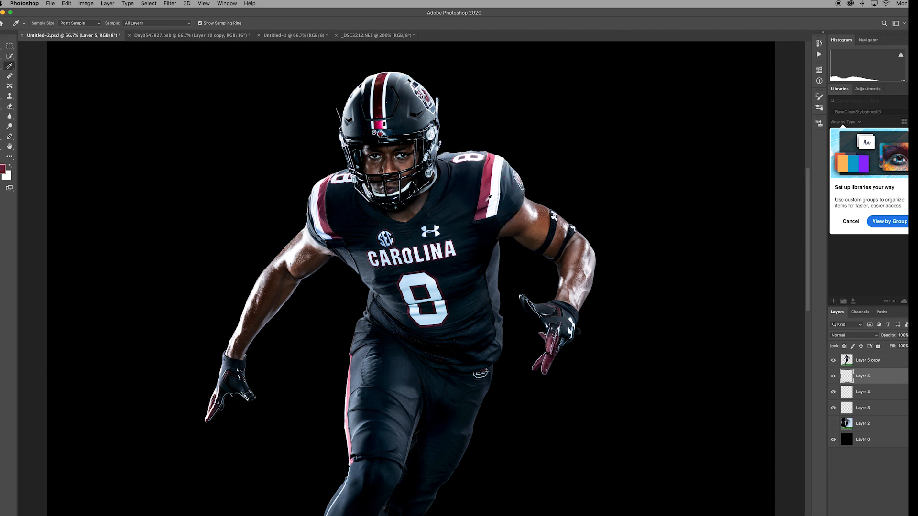
pyautogui.click(51, 4)
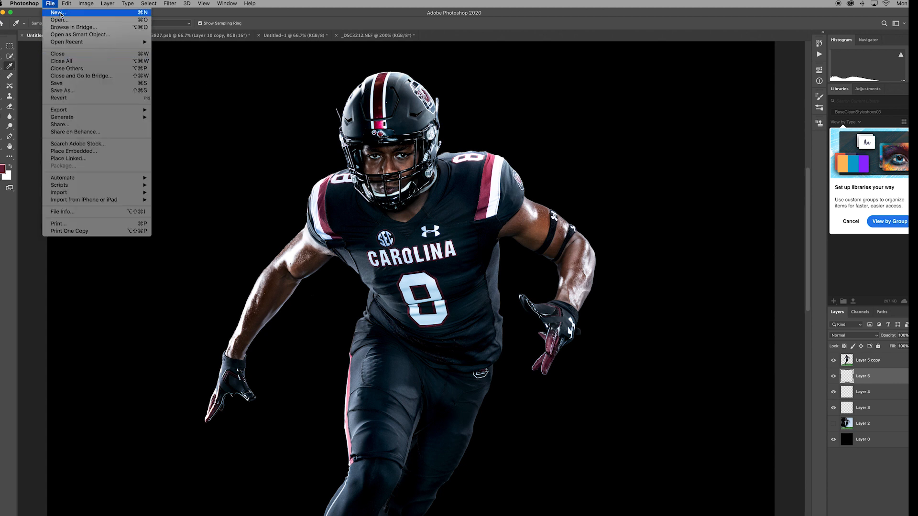
pyautogui.moveTo(66, 3)
pyautogui.click(89, 126)
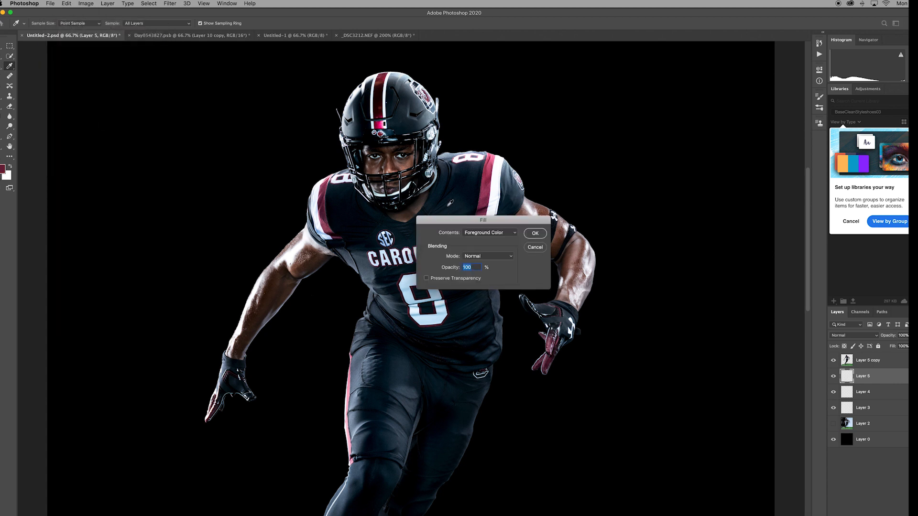
pyautogui.click(536, 236)
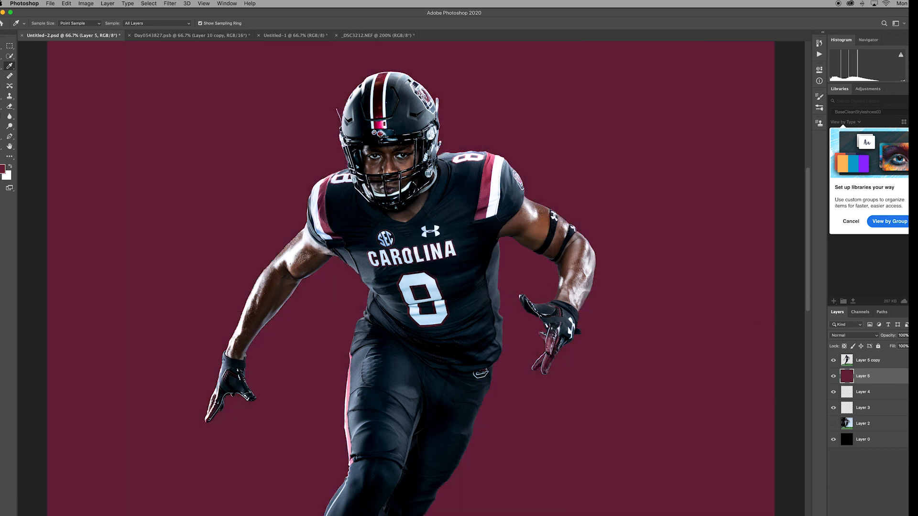
# - Make white the foreground color and fill Layer 4 with it at 100% opacity
pyautogui.click(877, 400)
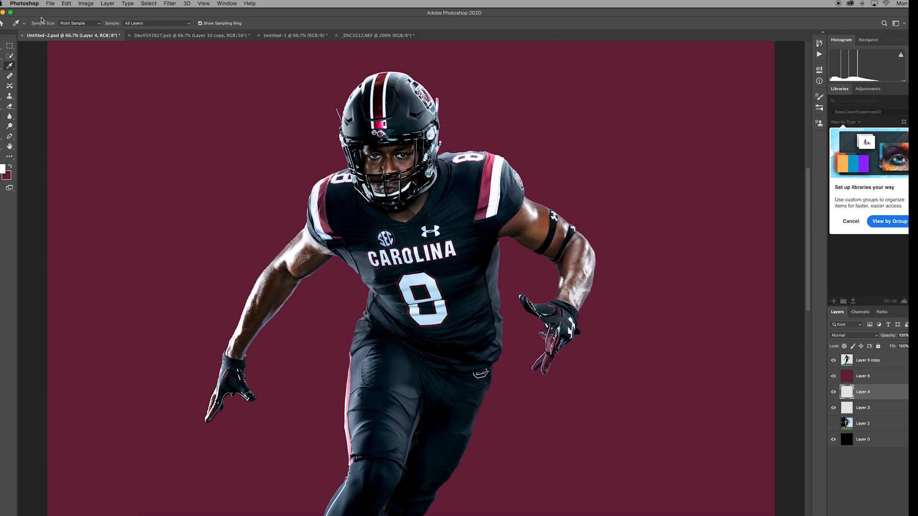
pyautogui.click(50, 4)
pyautogui.moveTo(67, 3)
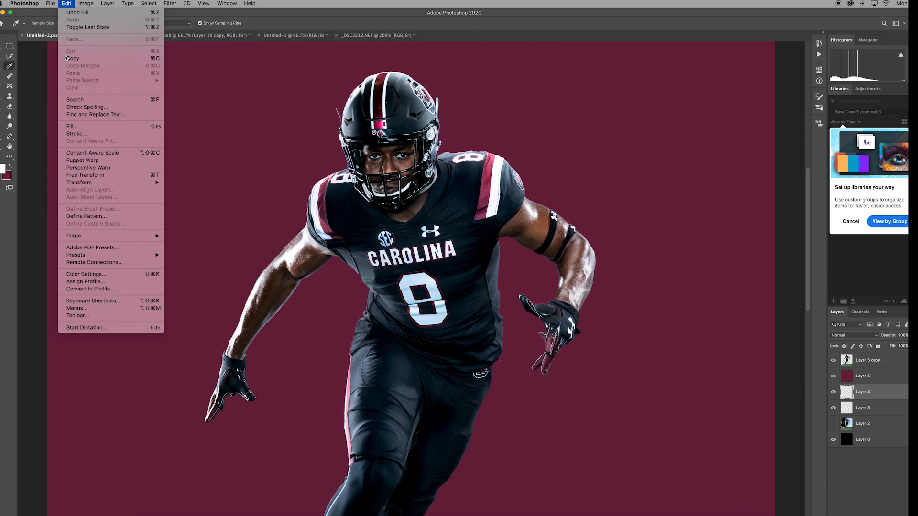
pyautogui.click(76, 127)
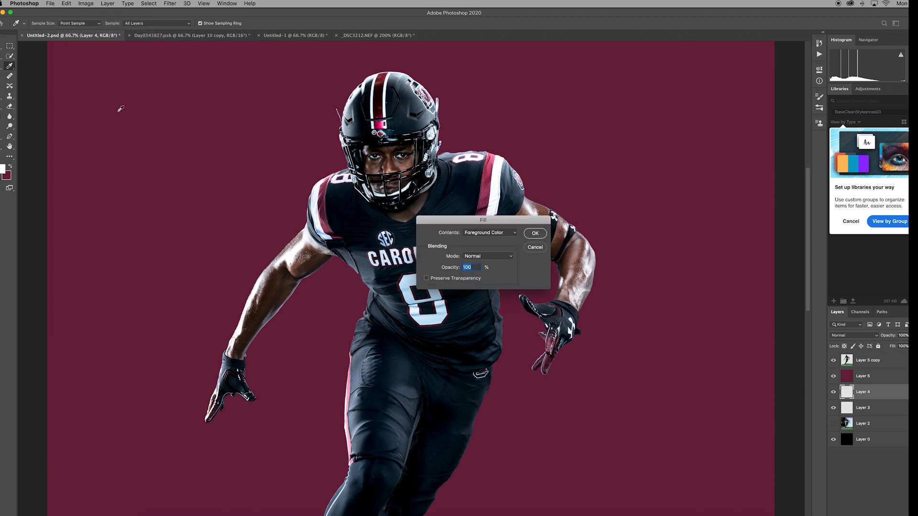
pyautogui.click(534, 234)
# - Fill Layer 3 with black at 100% opacity
pyautogui.click(888, 412)
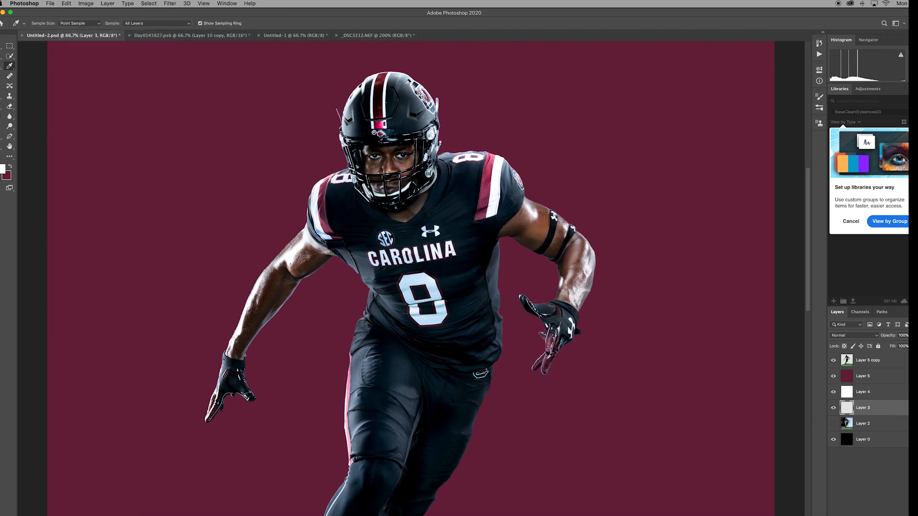
pyautogui.click(66, 4)
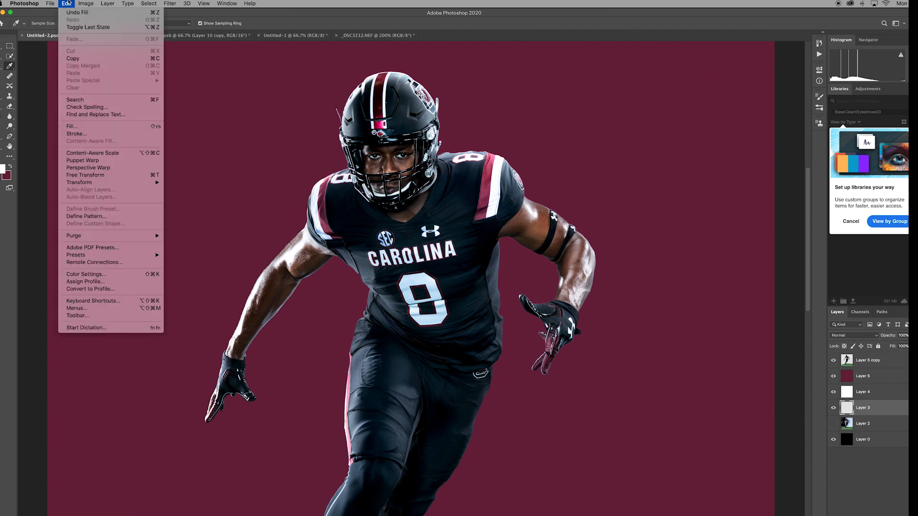
pyautogui.click(76, 126)
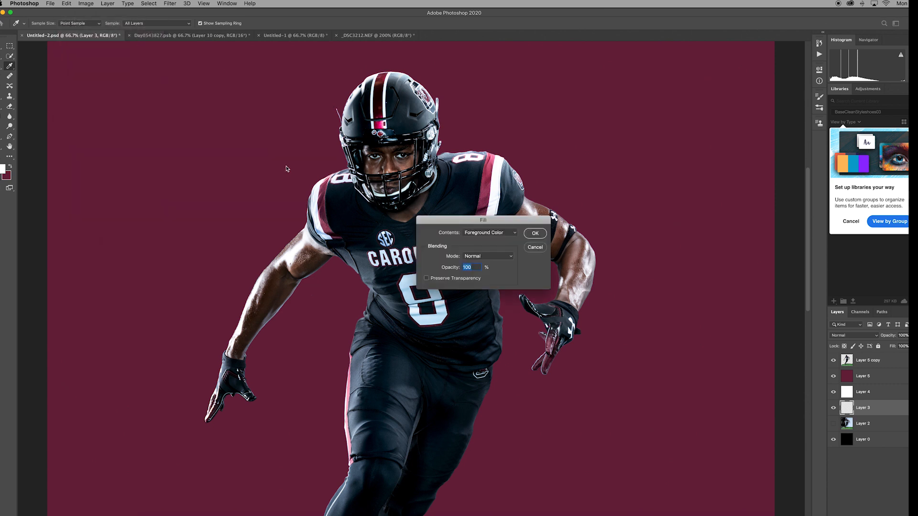
pyautogui.click(500, 235)
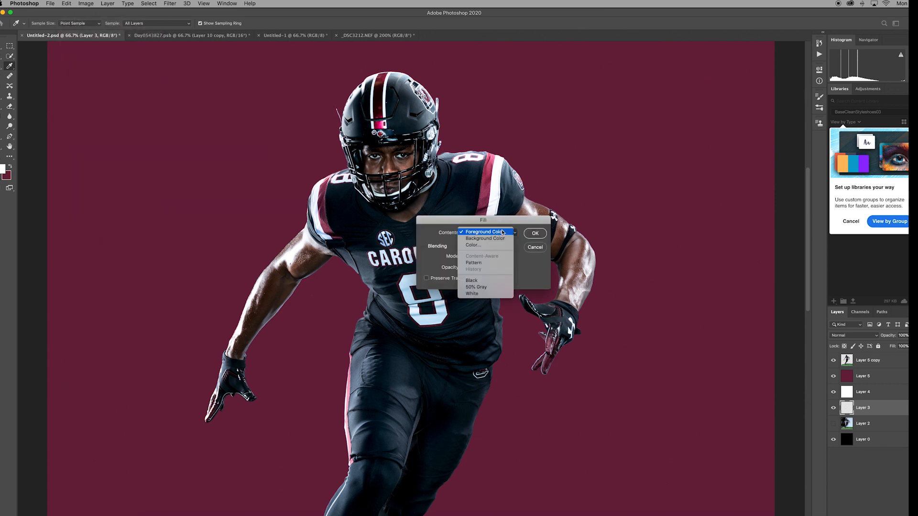
pyautogui.click(483, 282)
pyautogui.click(539, 237)
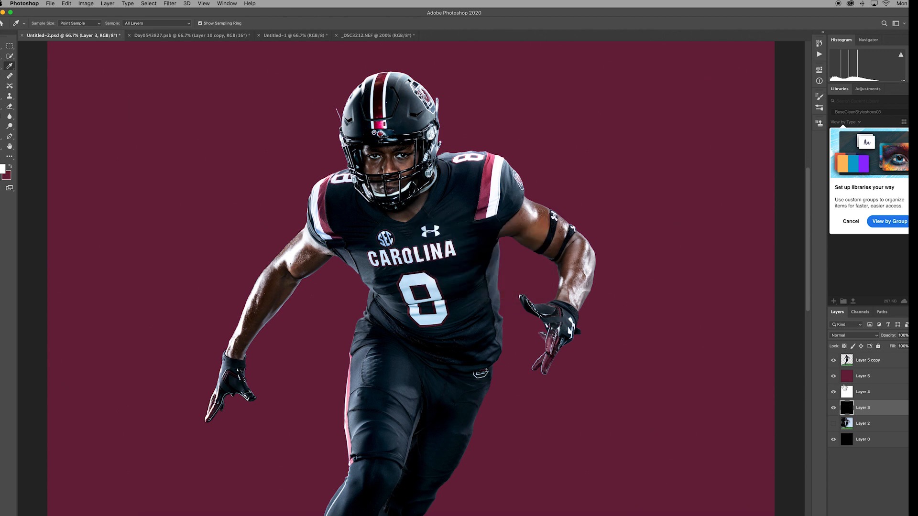
# - Add layer masks to Layer 5, Layer 4 and Layer 3, and invert each mask to black
pyautogui.click(871, 377)
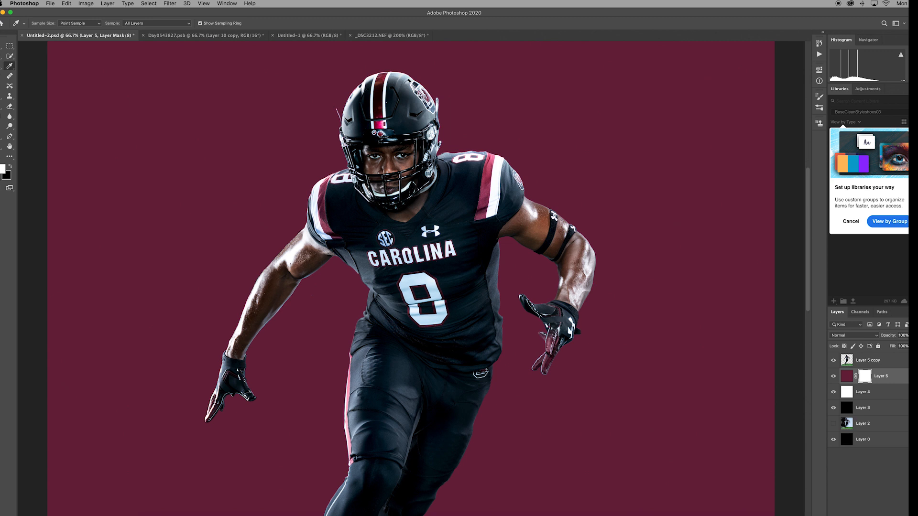
pyautogui.press('super+i')
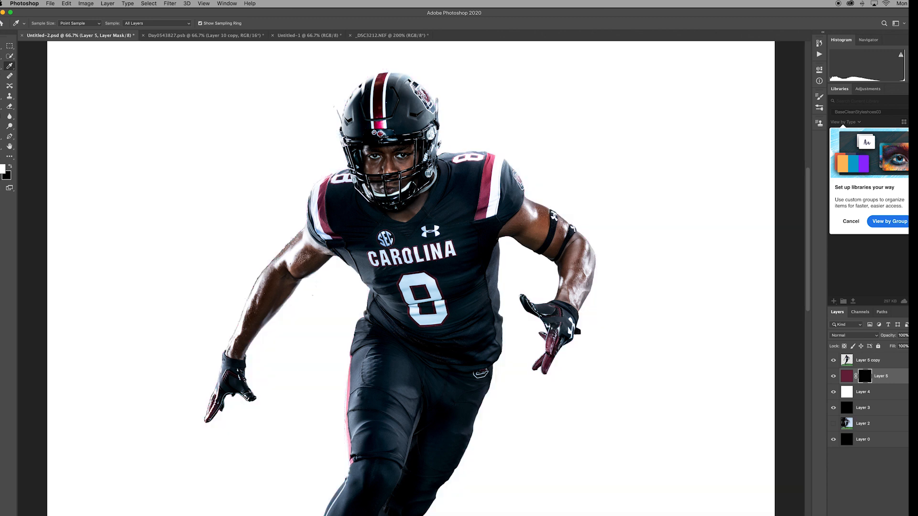
pyautogui.click(864, 393)
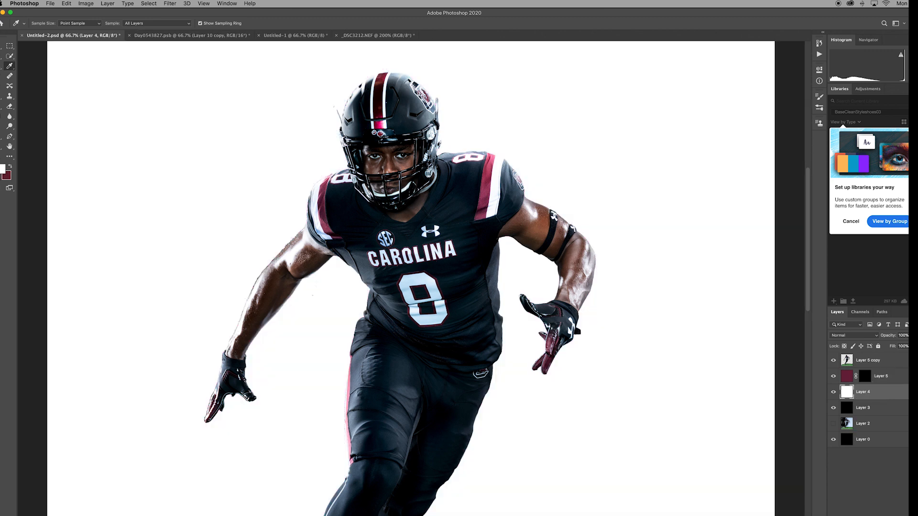
pyautogui.press('super+i')
pyautogui.click(866, 408)
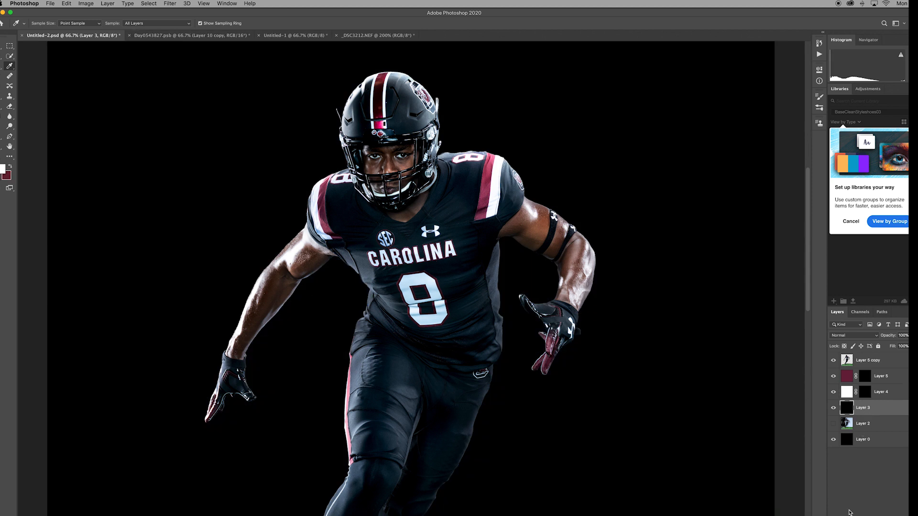
pyautogui.click(873, 497)
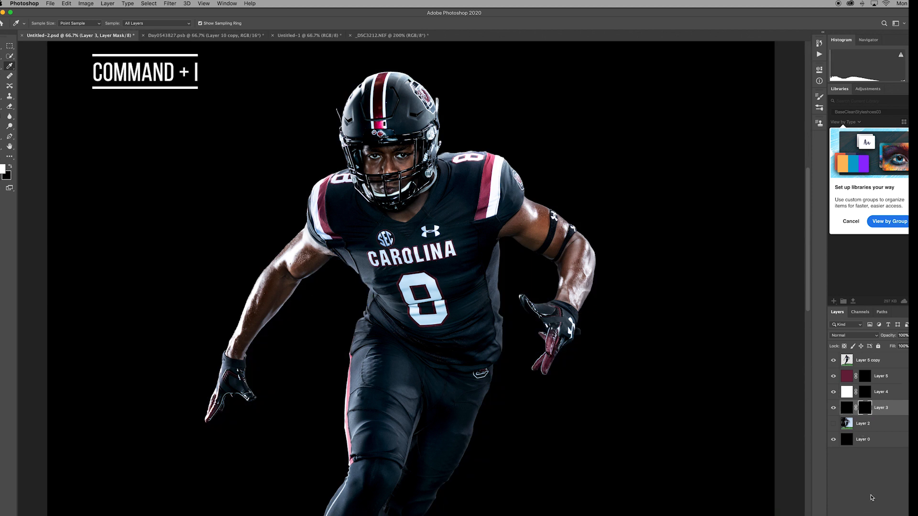
# - Paint white on Layer 5's mask with the cloud brush at 10% opacity to reveal maroon clouds behind the player
pyautogui.click(864, 378)
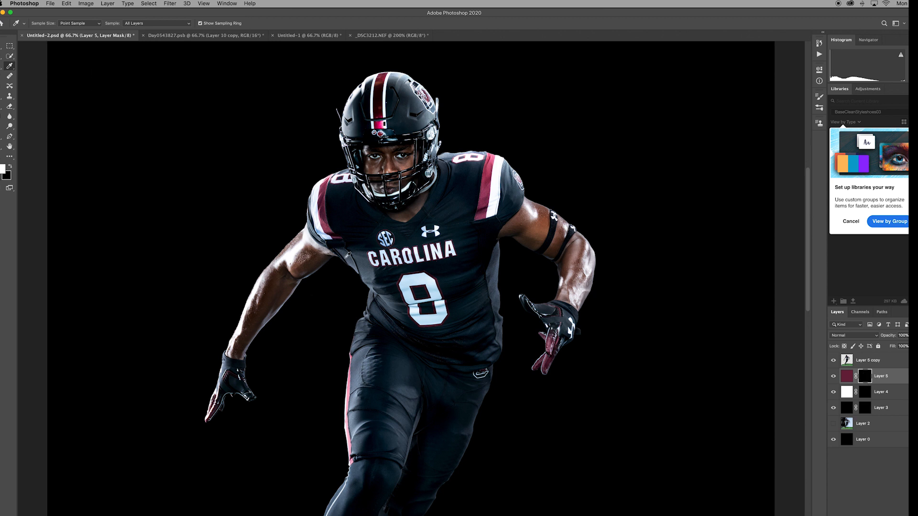
pyautogui.press('b')
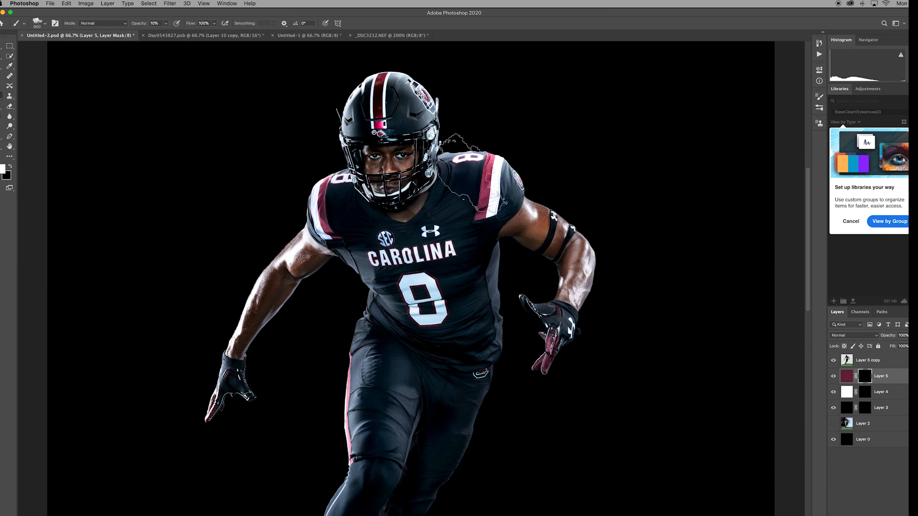
pyautogui.moveTo(388, 163)
pyautogui.mouseDown()
pyautogui.moveTo(340, 154)
pyautogui.moveTo(425, 134)
pyautogui.moveTo(478, 133)
pyautogui.moveTo(471, 120)
pyautogui.moveTo(403, 127)
pyautogui.moveTo(317, 168)
pyautogui.moveTo(317, 192)
pyautogui.moveTo(378, 81)
pyautogui.moveTo(400, 101)
pyautogui.moveTo(309, 116)
pyautogui.moveTo(274, 87)
pyautogui.moveTo(442, 98)
pyautogui.moveTo(481, 149)
pyautogui.moveTo(526, 174)
pyautogui.moveTo(536, 209)
pyautogui.moveTo(516, 229)
pyautogui.moveTo(506, 218)
pyautogui.moveTo(531, 261)
pyautogui.moveTo(499, 340)
pyautogui.moveTo(493, 249)
pyautogui.moveTo(534, 213)
pyautogui.moveTo(540, 233)
pyautogui.moveTo(514, 277)
pyautogui.moveTo(516, 332)
pyautogui.moveTo(501, 380)
pyautogui.moveTo(455, 386)
pyautogui.moveTo(365, 302)
pyautogui.moveTo(351, 300)
pyautogui.moveTo(351, 320)
pyautogui.moveTo(354, 284)
pyautogui.moveTo(353, 431)
pyautogui.moveTo(338, 264)
pyautogui.moveTo(300, 198)
pyautogui.moveTo(320, 108)
pyautogui.moveTo(339, 82)
pyautogui.moveTo(367, 86)
pyautogui.moveTo(465, 117)
pyautogui.moveTo(524, 159)
pyautogui.moveTo(547, 160)
pyautogui.moveTo(561, 242)
pyautogui.moveTo(504, 310)
pyautogui.moveTo(480, 168)
pyautogui.moveTo(433, 131)
pyautogui.moveTo(439, 102)
pyautogui.moveTo(426, 76)
pyautogui.moveTo(322, 190)
pyautogui.moveTo(354, 311)
pyautogui.moveTo(351, 287)
pyautogui.moveTo(497, 267)
pyautogui.moveTo(502, 359)
pyautogui.moveTo(474, 459)
pyautogui.mouseUp()
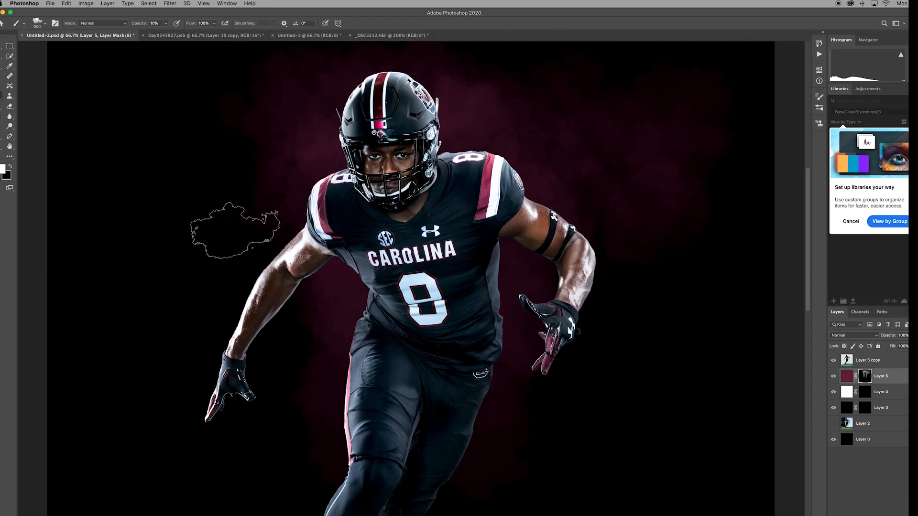
pyautogui.moveTo(221, 102)
pyautogui.mouseDown()
pyautogui.moveTo(238, 63)
pyautogui.moveTo(175, 107)
pyautogui.moveTo(152, 109)
pyautogui.moveTo(150, 147)
pyautogui.moveTo(171, 197)
pyautogui.moveTo(236, 230)
pyautogui.moveTo(241, 163)
pyautogui.moveTo(264, 236)
pyautogui.moveTo(233, 275)
pyautogui.moveTo(246, 319)
pyautogui.moveTo(277, 334)
pyautogui.moveTo(264, 298)
pyautogui.moveTo(276, 298)
pyautogui.moveTo(224, 364)
pyautogui.moveTo(180, 367)
pyautogui.moveTo(259, 408)
pyautogui.moveTo(302, 337)
pyautogui.moveTo(278, 388)
pyautogui.moveTo(278, 440)
pyautogui.moveTo(221, 427)
pyautogui.moveTo(181, 379)
pyautogui.moveTo(193, 317)
pyautogui.moveTo(273, 236)
pyautogui.mouseUp()
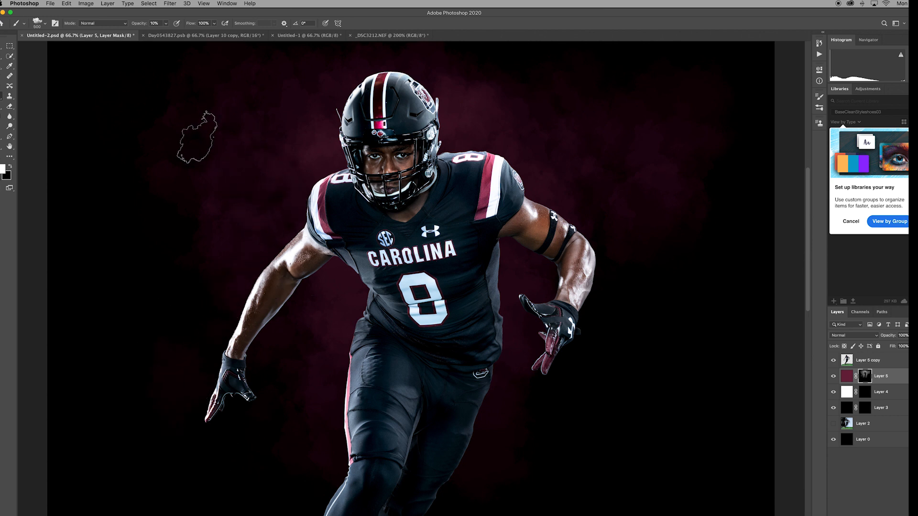
# - Paint on Layer 4's mask with the cloud brush at size 900 to reveal faint white clouds around the helmet
pyautogui.press(']')
pyautogui.press(']')
pyautogui.click(865, 395)
pyautogui.press('[')
pyautogui.press('[')
pyautogui.moveTo(328, 165)
pyautogui.mouseDown()
pyautogui.moveTo(334, 125)
pyautogui.moveTo(378, 87)
pyautogui.moveTo(439, 84)
pyautogui.moveTo(452, 110)
pyautogui.mouseUp()
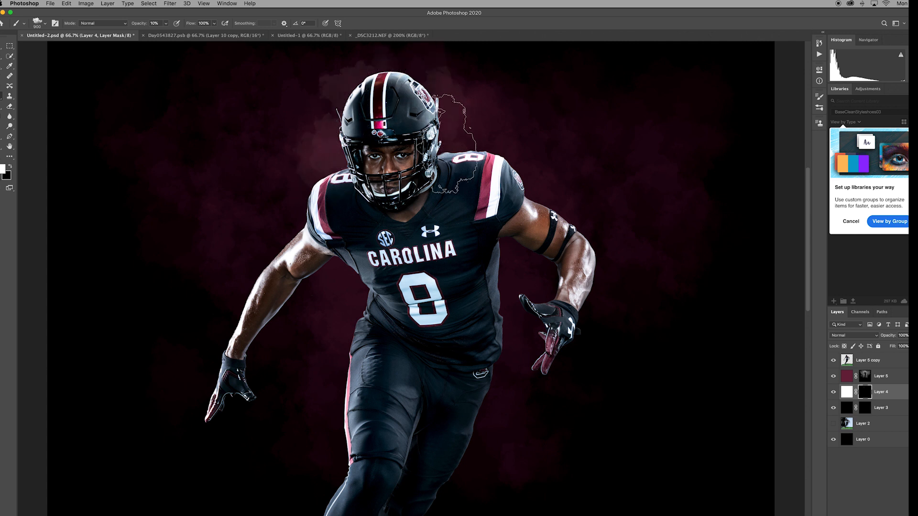
# - Paint on Layer 4's mask with the cloud brush at size 1000 to reveal faint white clouds around the player's waist and legs
pyautogui.press(']')
pyautogui.press(']')
pyautogui.press(']')
pyautogui.moveTo(518, 239); pyautogui.dragTo(507, 404)
pyautogui.press('[')
pyautogui.press('[')
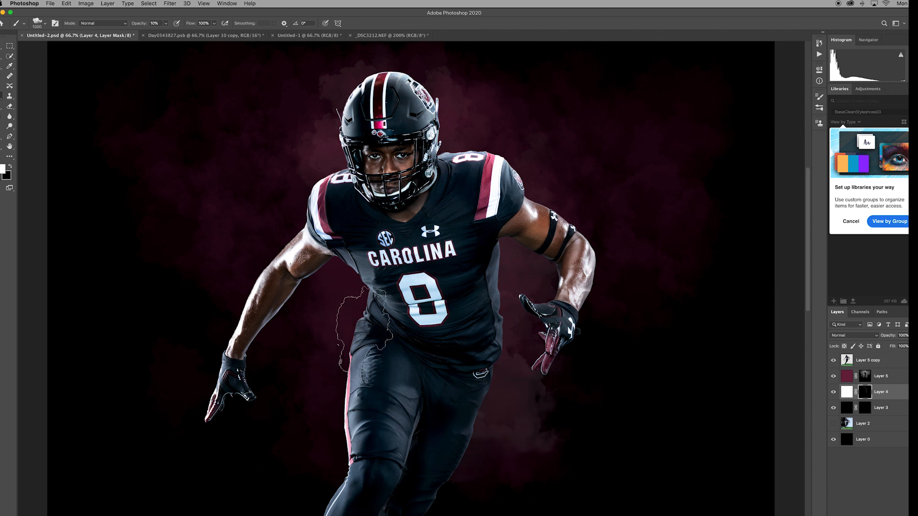
pyautogui.moveTo(356, 344)
pyautogui.mouseDown()
pyautogui.moveTo(337, 325)
pyautogui.moveTo(330, 397)
pyautogui.mouseUp()
pyautogui.moveTo(335, 459)
pyautogui.mouseDown()
pyautogui.moveTo(296, 373)
pyautogui.moveTo(301, 206)
pyautogui.mouseUp()
# - Paint on Layer 4's mask with the cloud brush at size 800 to reveal brighter white clouds above and beside the helmet
pyautogui.press(']')
pyautogui.scroll(2, 353, 72)
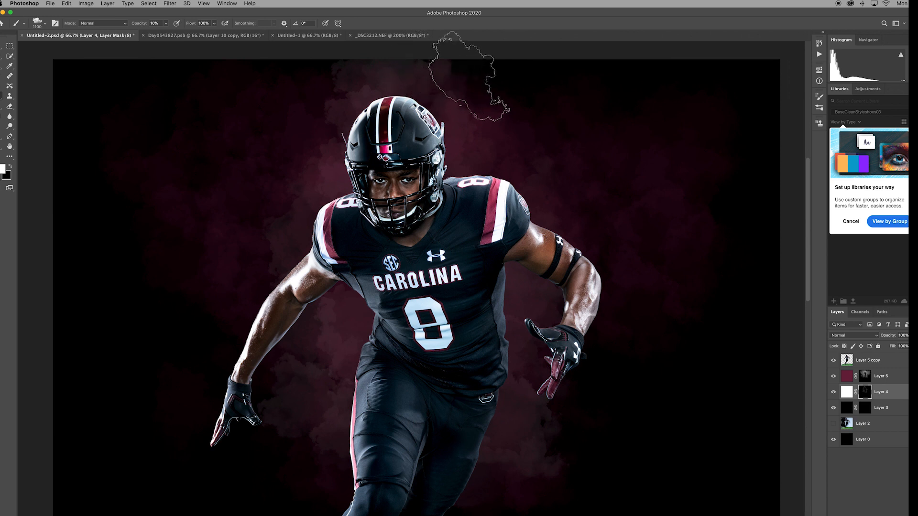
pyautogui.press('[')
pyautogui.press('[')
pyautogui.press('[')
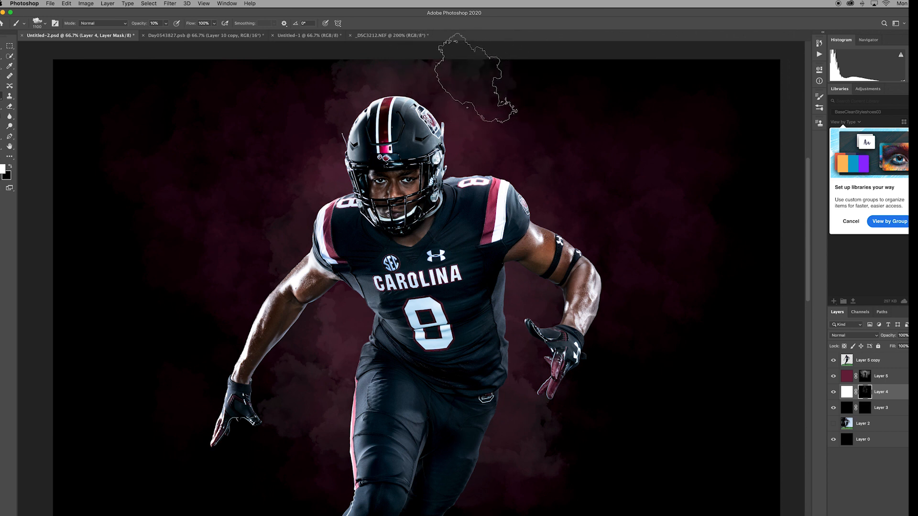
pyautogui.moveTo(471, 79)
pyautogui.mouseDown()
pyautogui.moveTo(451, 62)
pyautogui.moveTo(386, 52)
pyautogui.moveTo(283, 56)
pyautogui.moveTo(275, 61)
pyautogui.moveTo(299, 78)
pyautogui.moveTo(336, 60)
pyautogui.moveTo(418, 55)
pyautogui.moveTo(435, 76)
pyautogui.moveTo(430, 89)
pyautogui.moveTo(467, 93)
pyautogui.moveTo(494, 75)
pyautogui.moveTo(524, 135)
pyautogui.moveTo(502, 131)
pyautogui.moveTo(495, 173)
pyautogui.moveTo(309, 137)
pyautogui.moveTo(288, 175)
pyautogui.mouseUp()
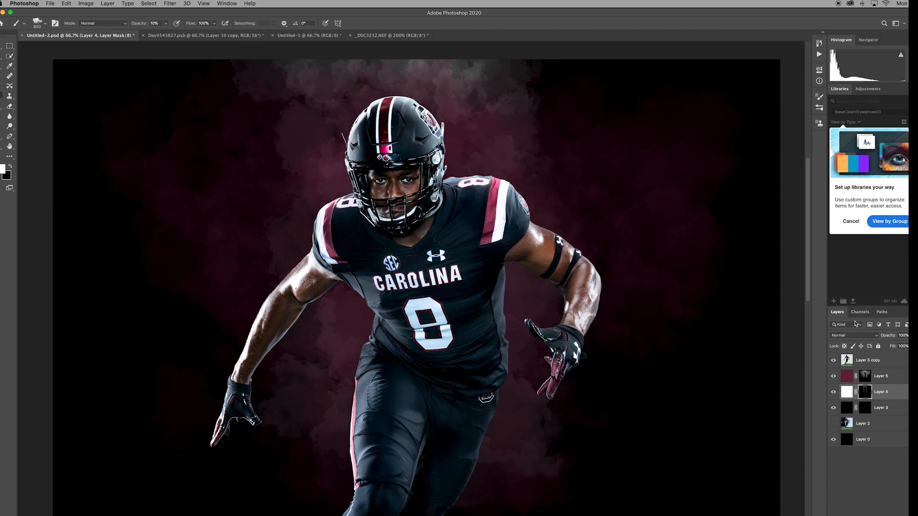
# - Move the black Layer 3 above the maroon Layer 5 and select its layer mask
pyautogui.click(866, 407)
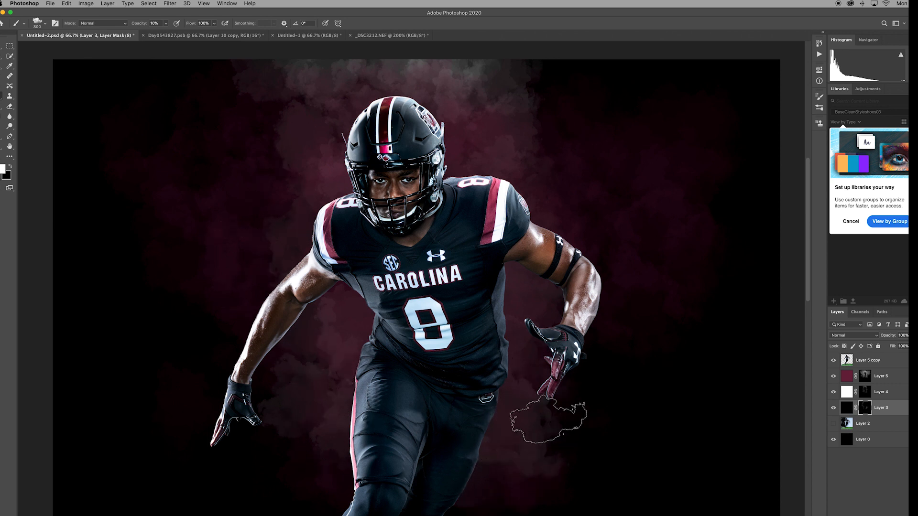
pyautogui.moveTo(850, 411); pyautogui.dragTo(847, 378)
pyautogui.click(866, 380)
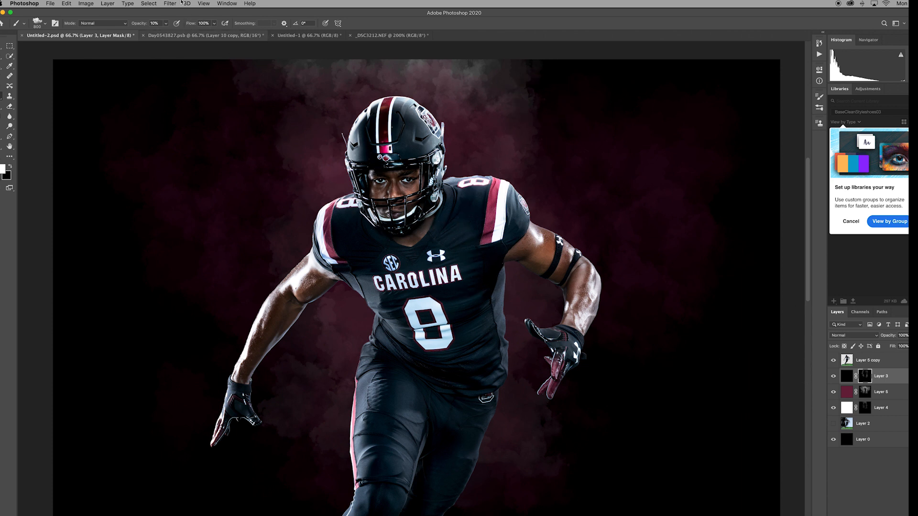
# - Apply a Gaussian Blur with a radius of 10.0 pixels to Layer 3's mask
pyautogui.click(166, 4)
pyautogui.moveTo(183, 97)
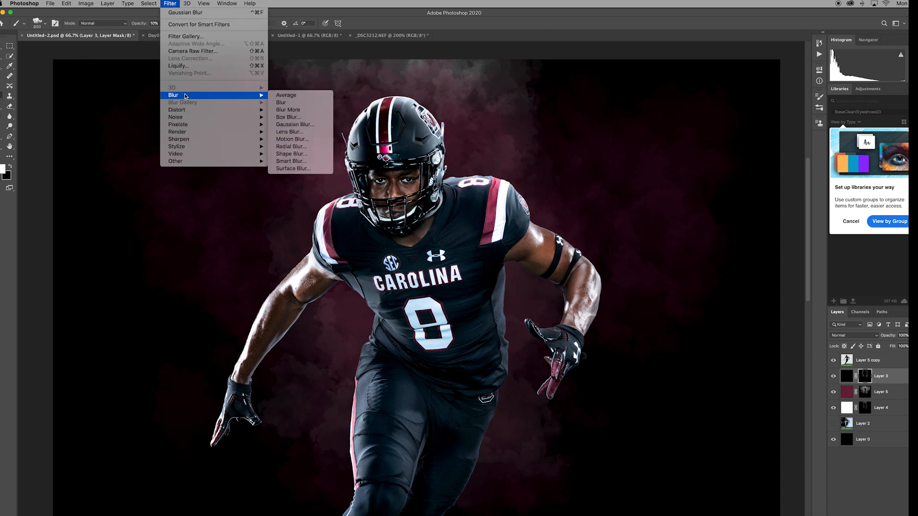
pyautogui.click(294, 125)
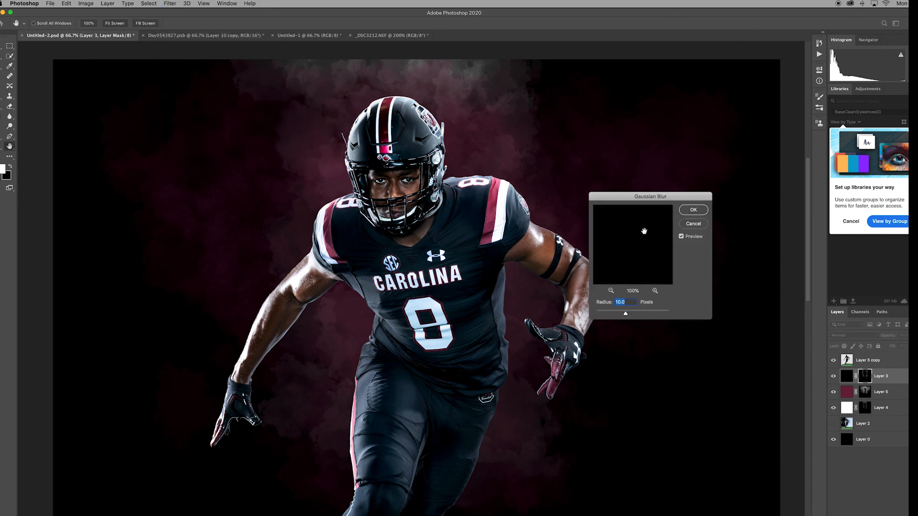
pyautogui.click(536, 156)
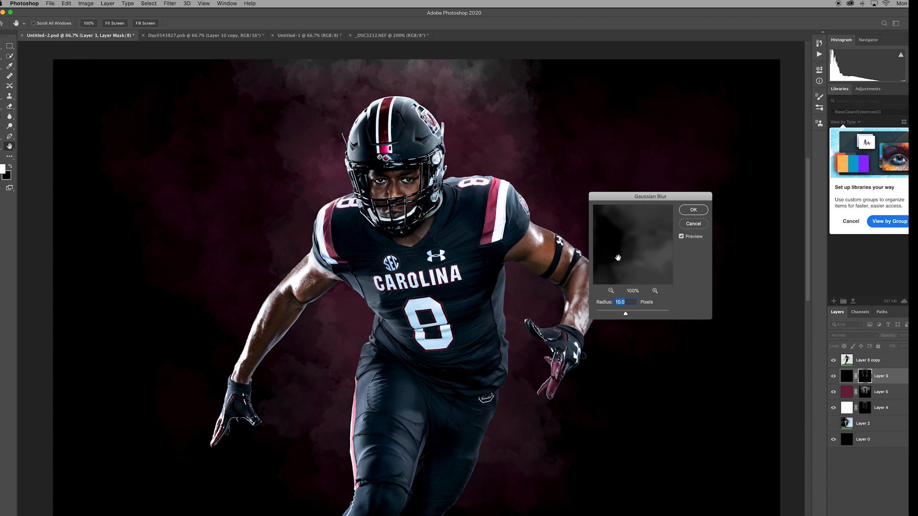
pyautogui.click(693, 211)
pyautogui.press('b')
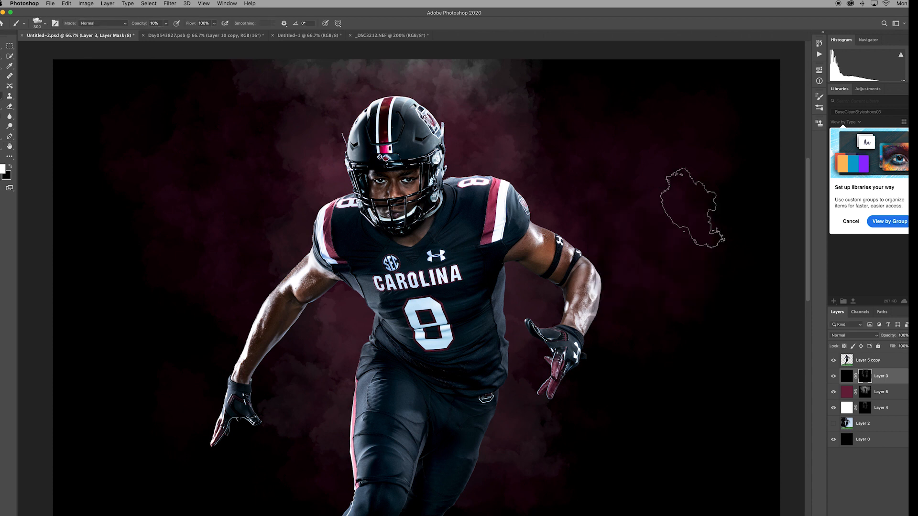
# - Apply a Gaussian Blur with a radius of 10.0 pixels to Layer 5's mask
pyautogui.click(865, 394)
pyautogui.click(171, 3)
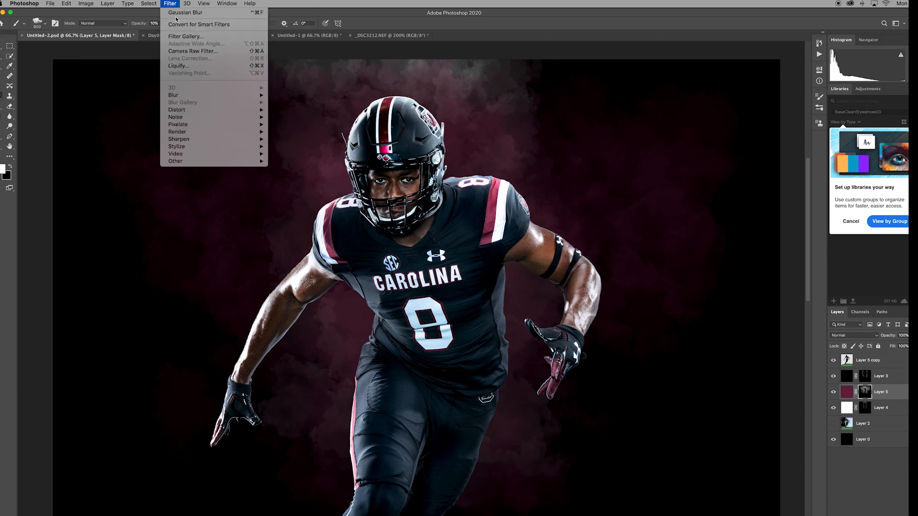
pyautogui.moveTo(183, 96)
pyautogui.click(293, 125)
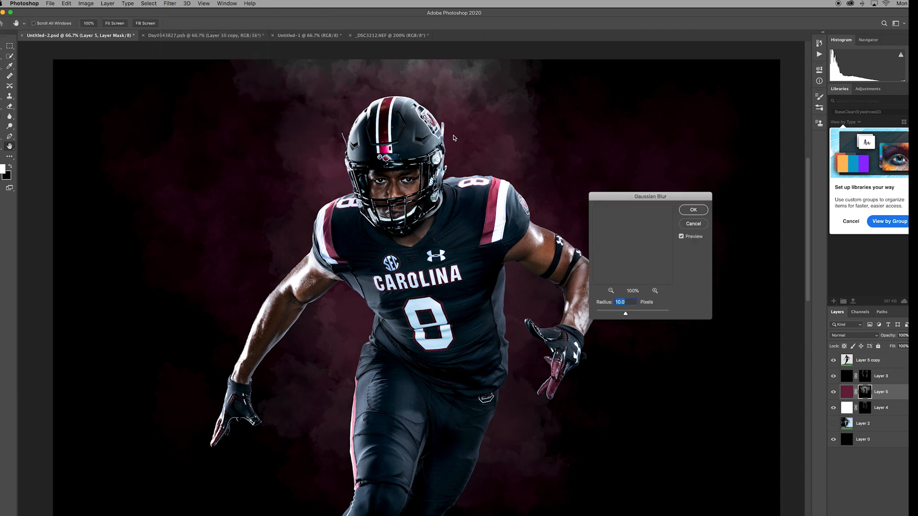
pyautogui.press('Return')
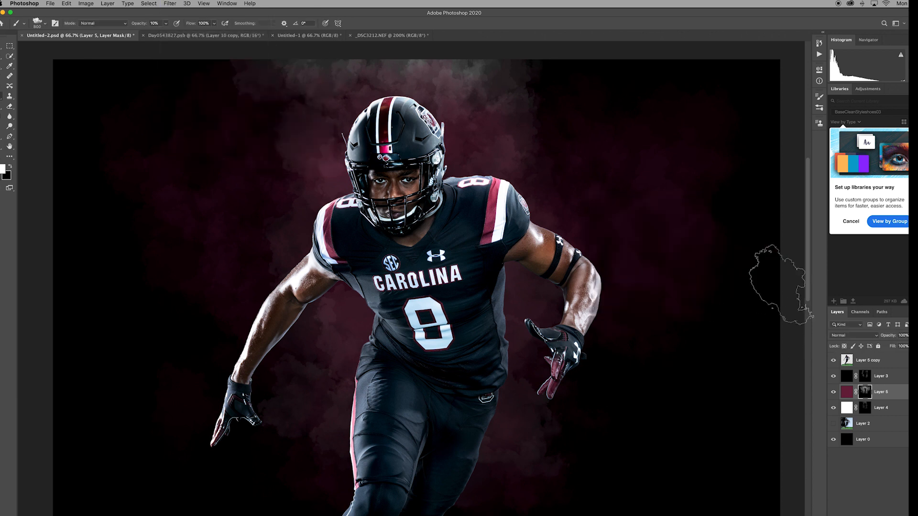
# - Reapply the last Gaussian Blur to Layer 4's mask
pyautogui.click(866, 408)
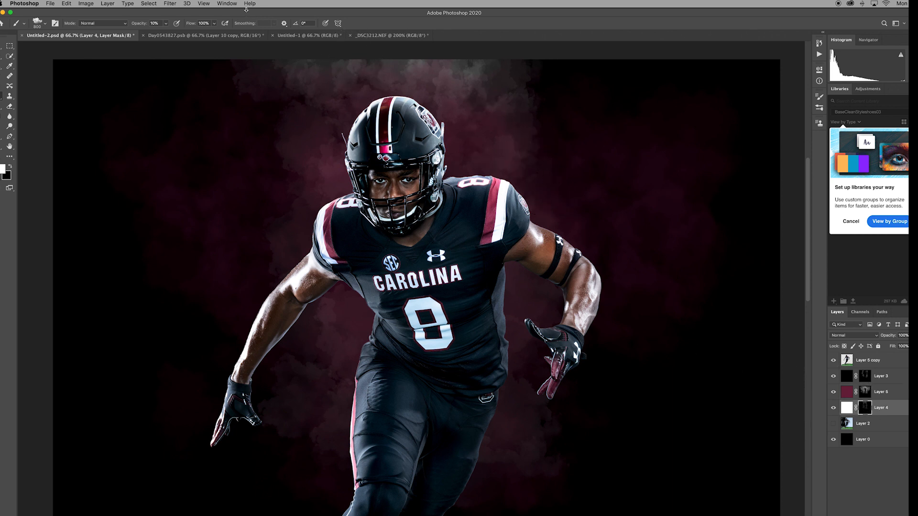
pyautogui.click(170, 3)
pyautogui.click(177, 13)
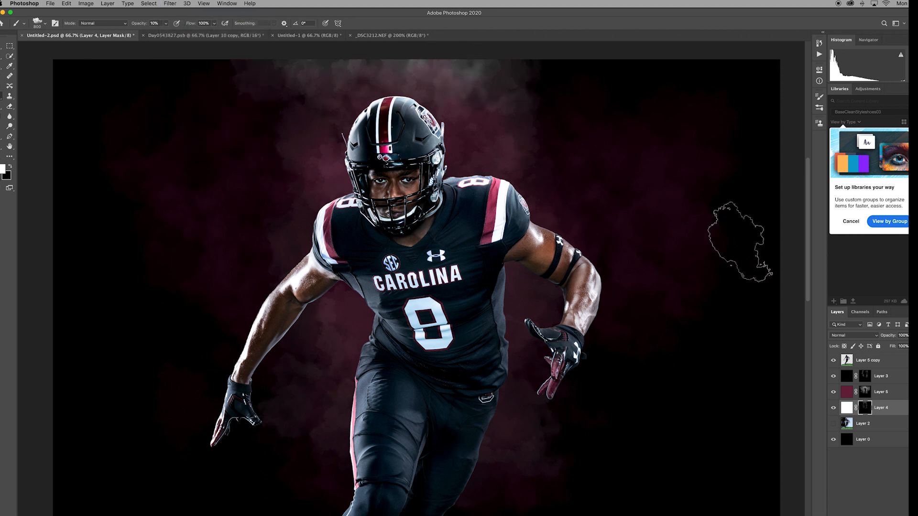
# - Create two new empty layers, Layer 6 and Layer 7, above Layer 5 copy
pyautogui.click(890, 363)
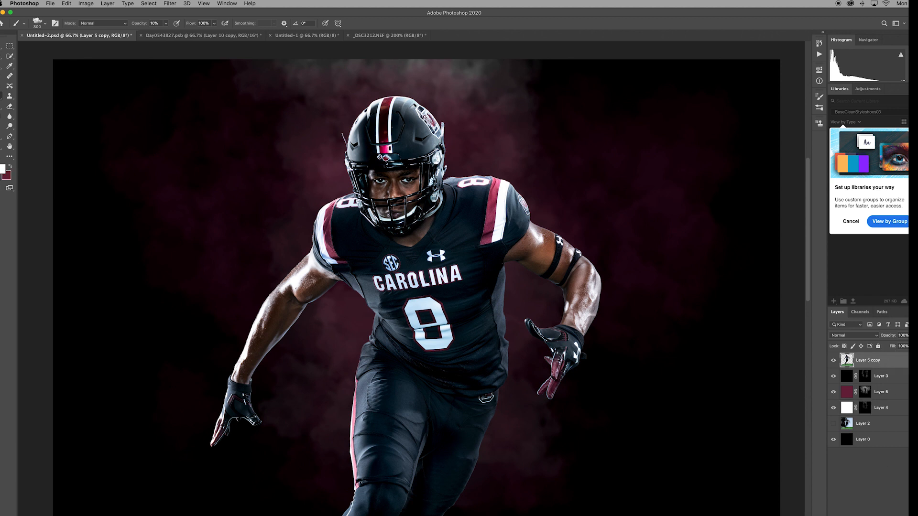
pyautogui.hotkey('ctrl', 'alt', 'shift', 'n')
pyautogui.hotkey('ctrl', 'alt', 'shift', 'n')
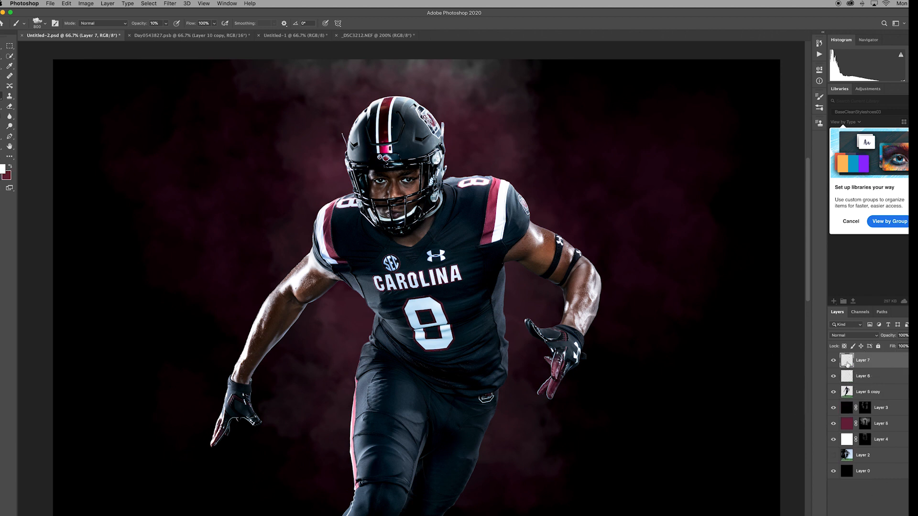
# - Fill Layer 7 with the white foreground color at 100% opacity in Normal mode
pyautogui.click(85, 3)
pyautogui.click(67, 3)
pyautogui.click(88, 127)
pyautogui.click(472, 234)
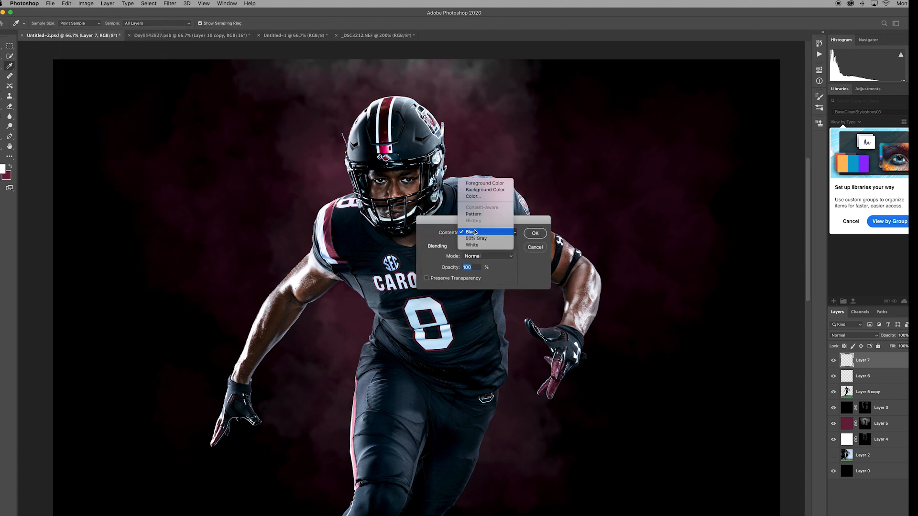
pyautogui.click(480, 183)
pyautogui.click(525, 234)
pyautogui.press('b')
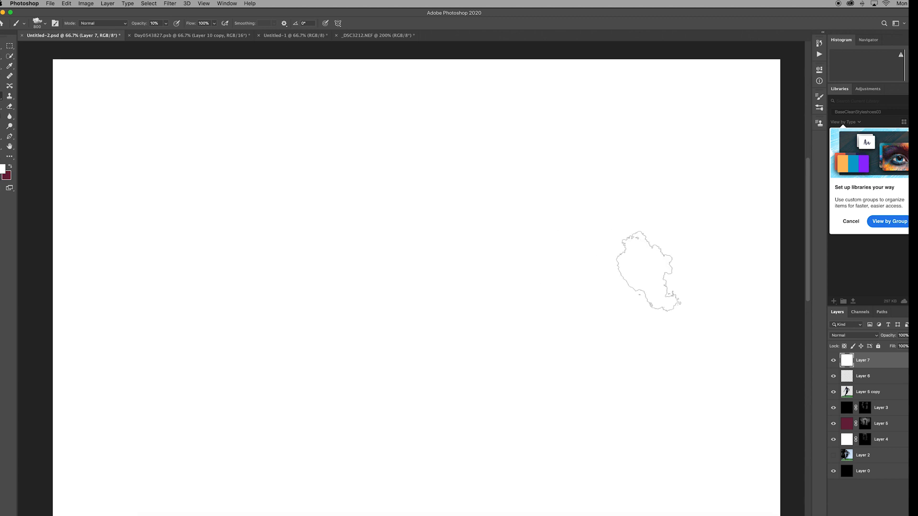
# - Add a layer mask to Layer 7 and invert it to black
pyautogui.click(866, 376)
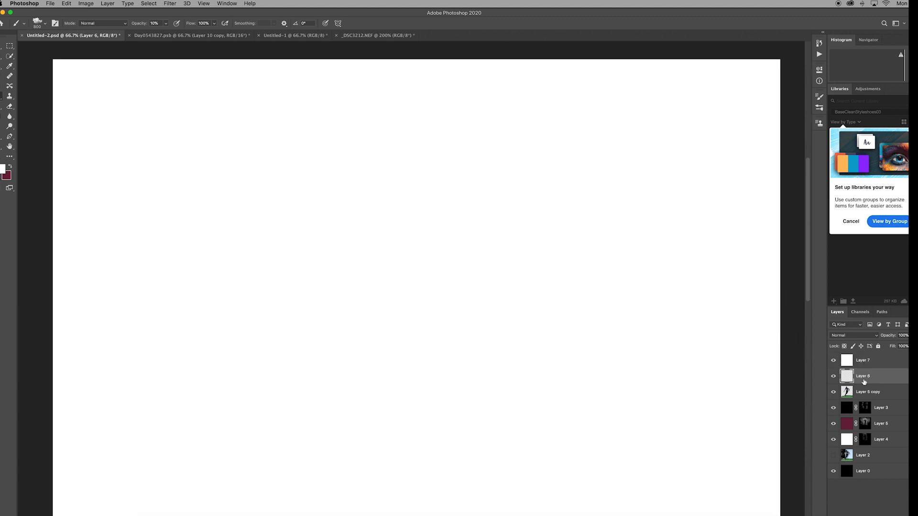
pyautogui.click(863, 360)
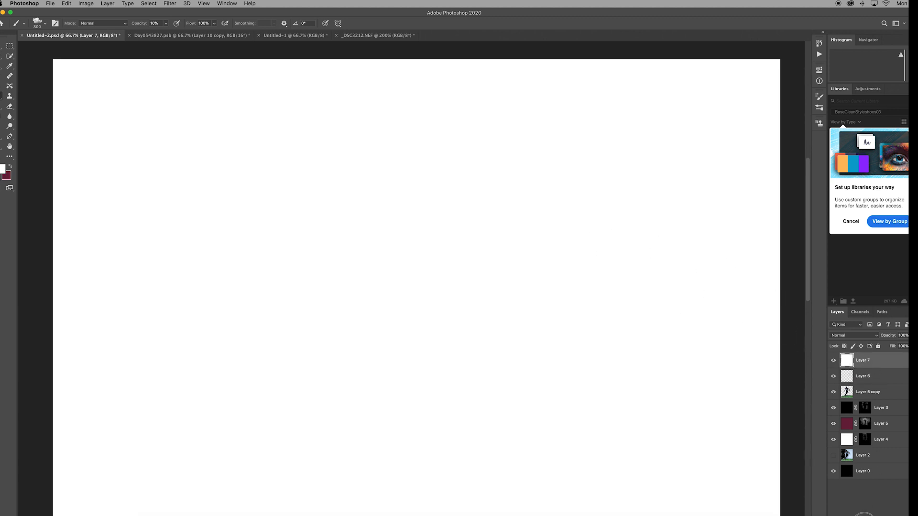
pyautogui.click(856, 515)
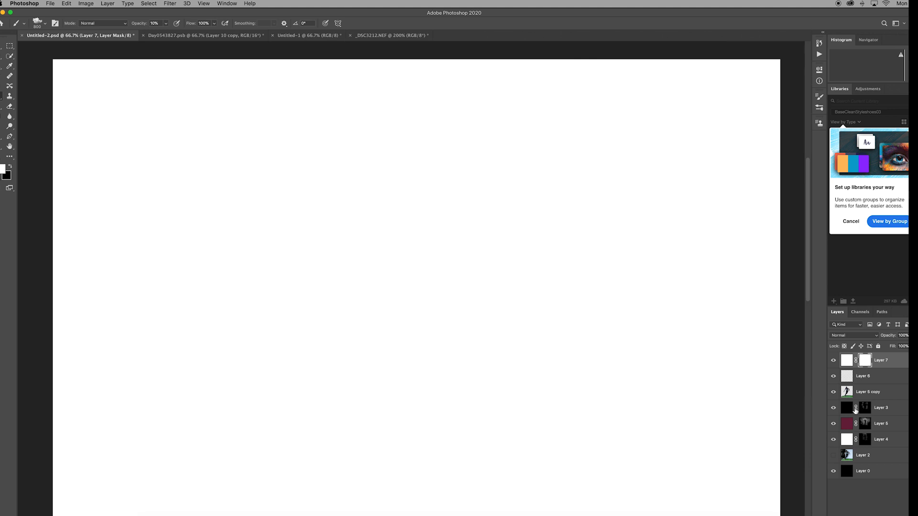
pyautogui.press('super+i')
# - Fill Layer 6 with the maroon foreground color at 100% opacity, and give it a layer mask inverted to black
pyautogui.click(855, 381)
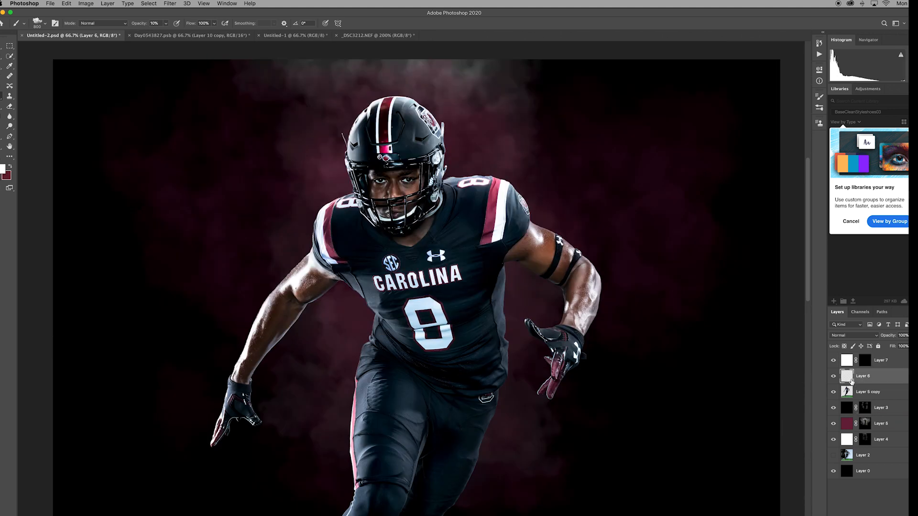
pyautogui.press('x')
pyautogui.click(86, 3)
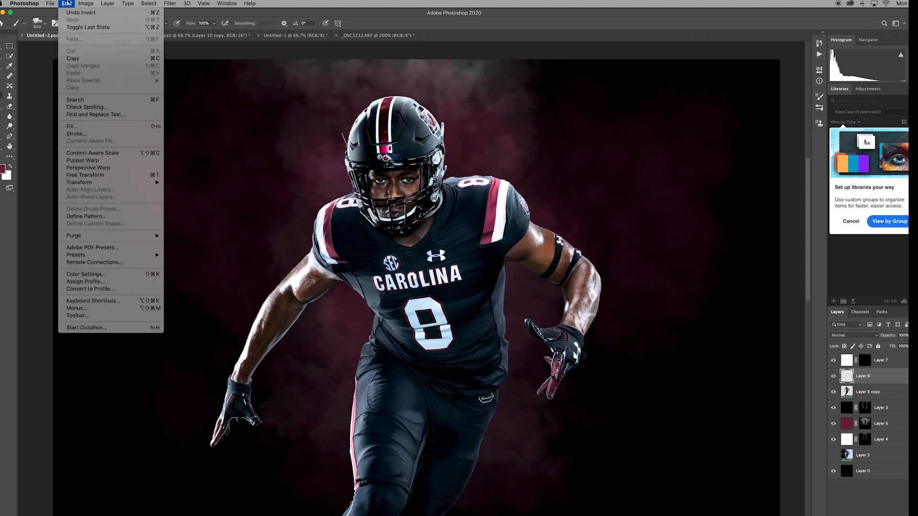
pyautogui.click(72, 126)
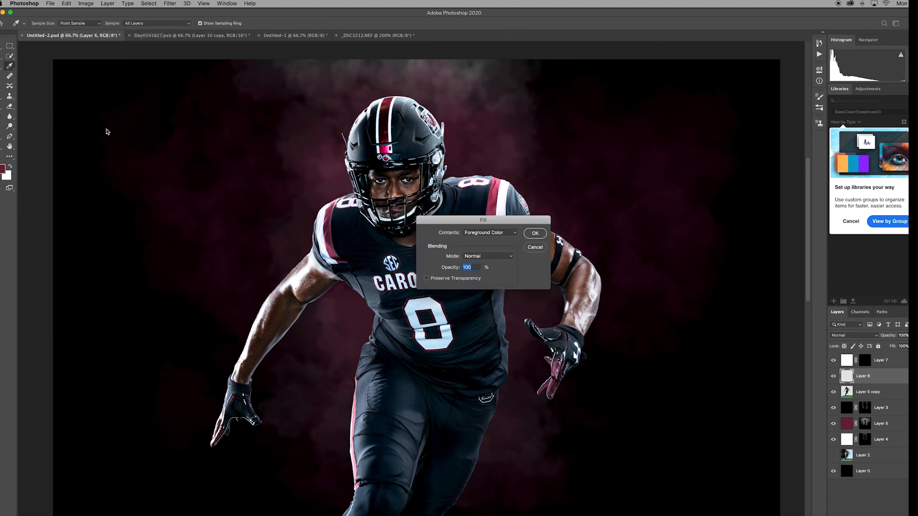
pyautogui.click(535, 233)
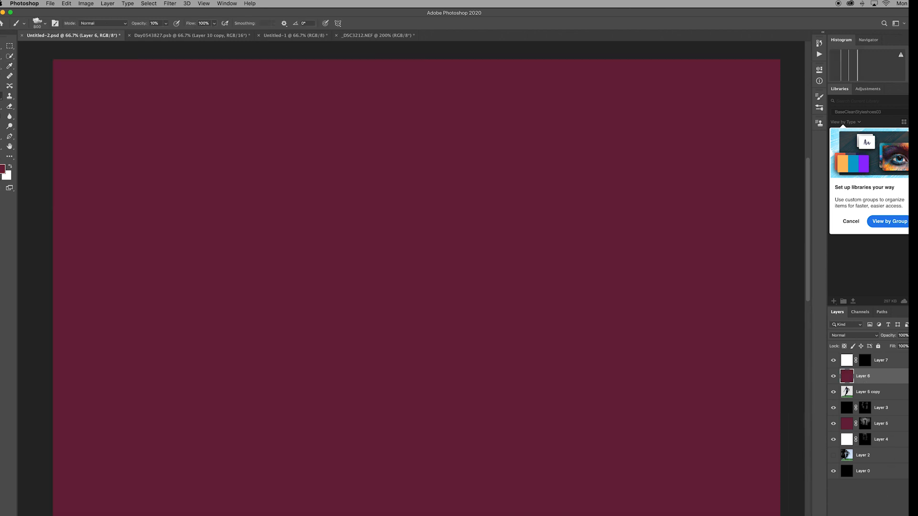
pyautogui.click(868, 515)
pyautogui.press('super+i')
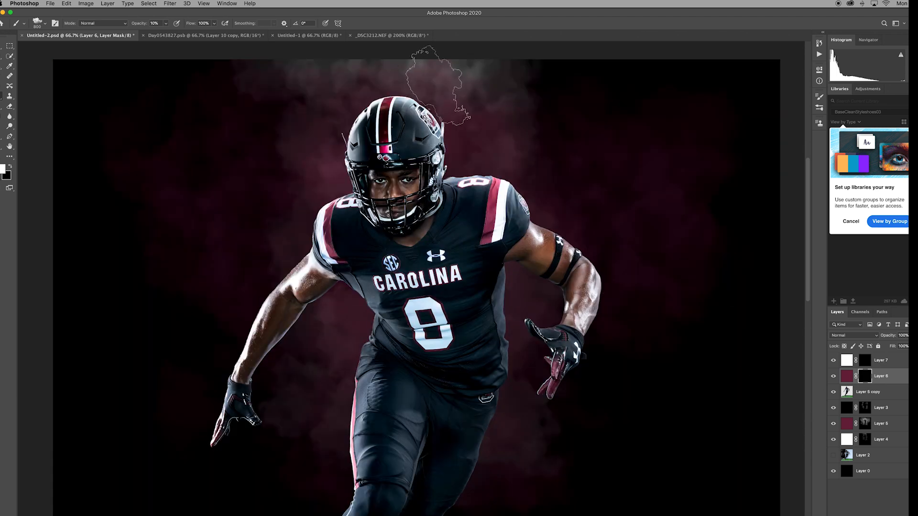
# - Paint white on Layer 7's mask with the cloud brush at 10% opacity to build white smoke above the helmet
pyautogui.click(865, 360)
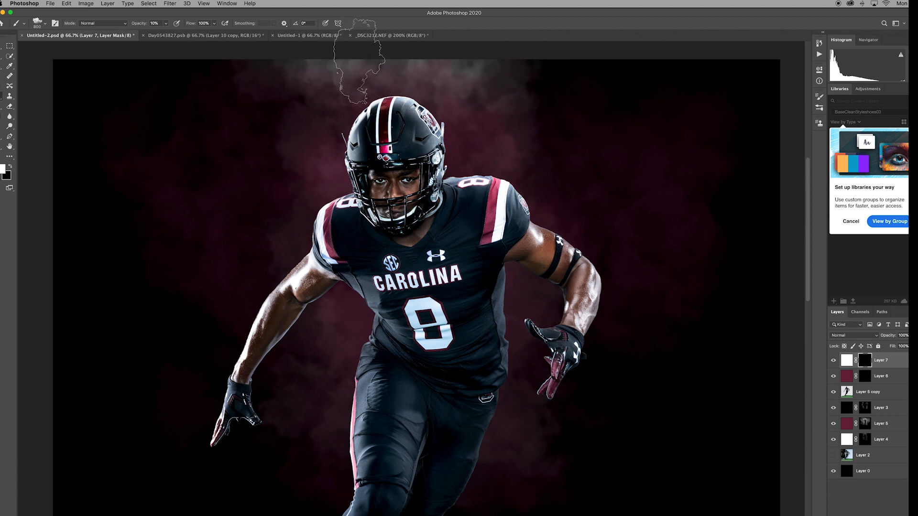
pyautogui.moveTo(377, 60)
pyautogui.mouseDown()
pyautogui.moveTo(476, 50)
pyautogui.moveTo(433, 83)
pyautogui.moveTo(393, 79)
pyautogui.mouseUp()
pyautogui.press(']')
pyautogui.press(']')
pyautogui.press(']')
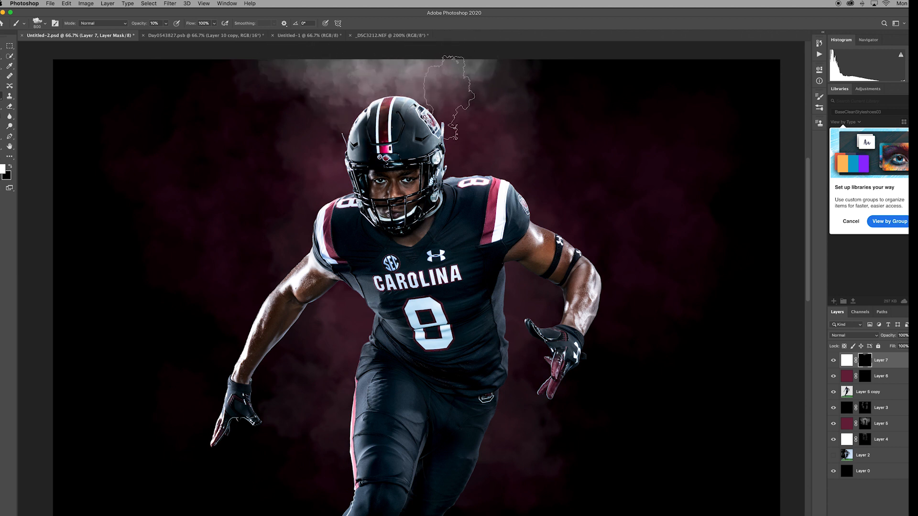
pyautogui.click(326, 108)
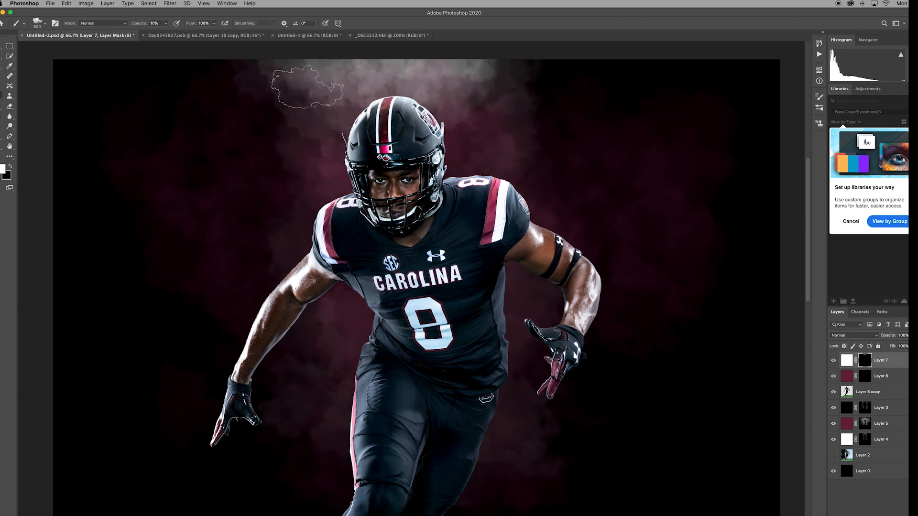
pyautogui.click(282, 62)
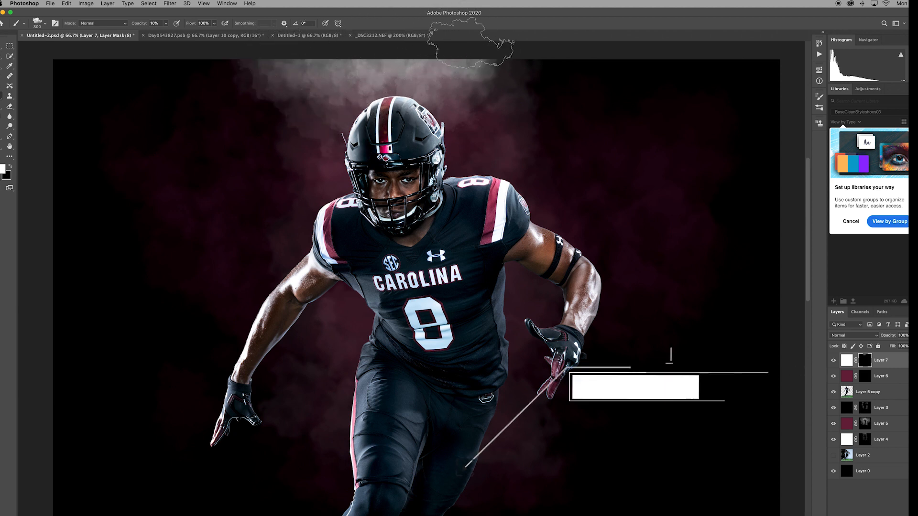
pyautogui.click(406, 86)
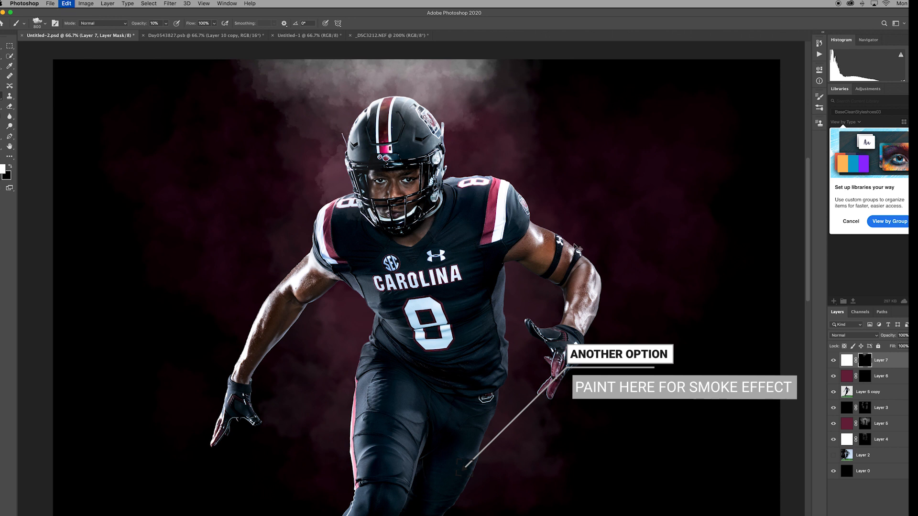
# - Reapply the last Gaussian Blur to Layer 7's mask to soften the smoke above the helmet
pyautogui.click(865, 376)
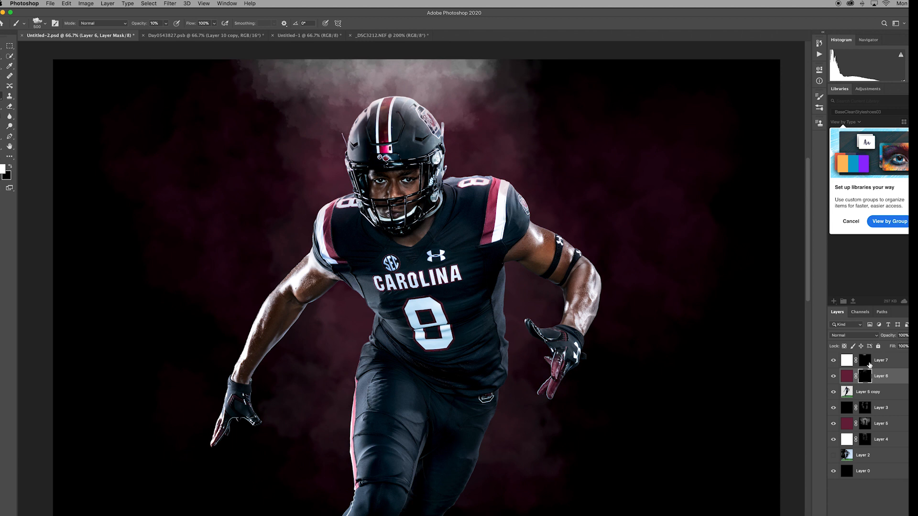
pyautogui.click(867, 363)
pyautogui.click(170, 3)
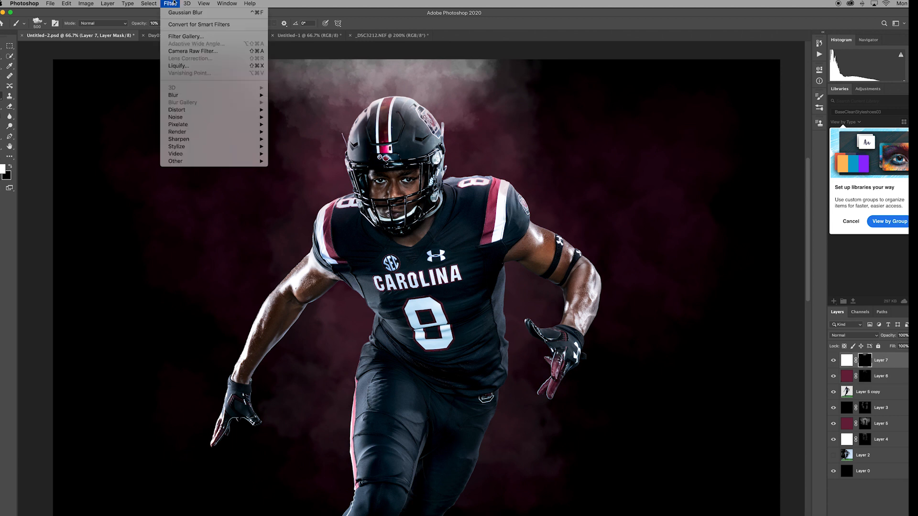
pyautogui.click(177, 14)
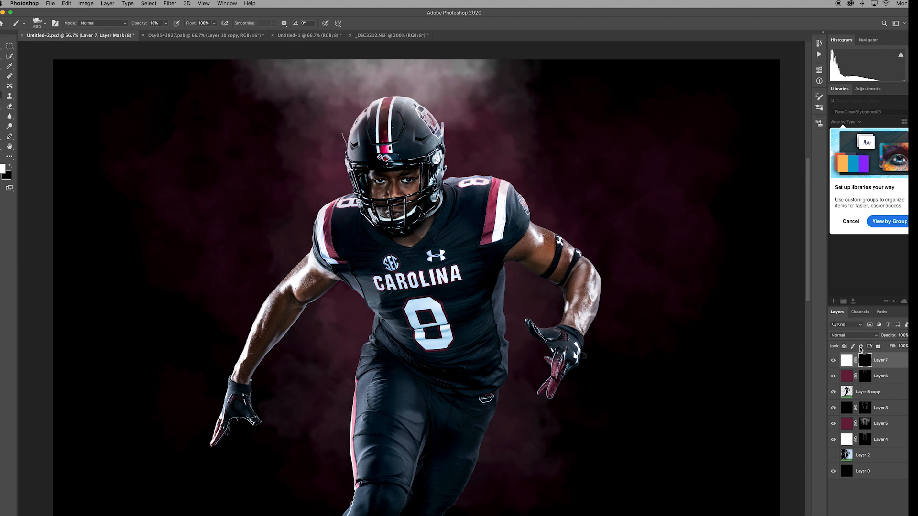
# - Toggle Layer 6's visibility on and off to compare the image with and without it
pyautogui.click(833, 376)
pyautogui.click(833, 376)
pyautogui.click(833, 377)
pyautogui.click(834, 376)
pyautogui.click(834, 378)
pyautogui.click(834, 378)
pyautogui.click(834, 378)
pyautogui.click(835, 377)
# - Switch to the Day0543827.psb document and examine the finished smoke background around the player
pyautogui.press('v')
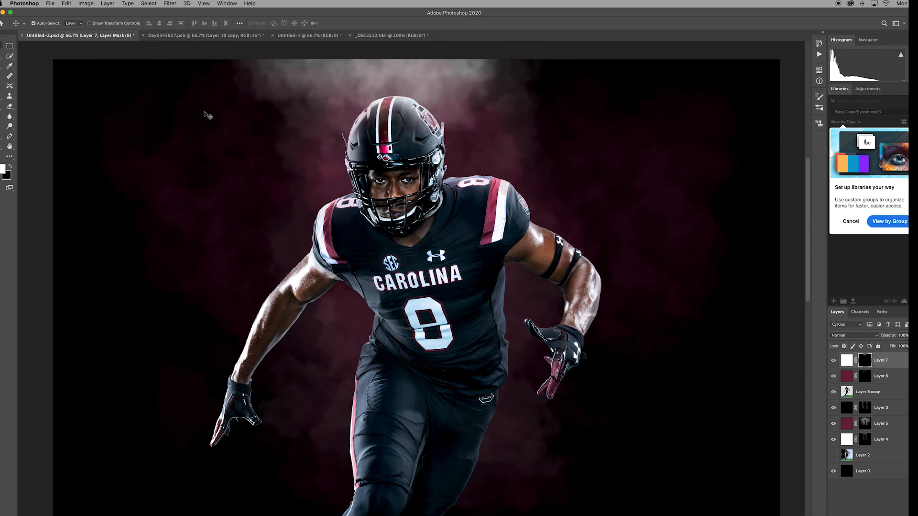
pyautogui.click(208, 37)
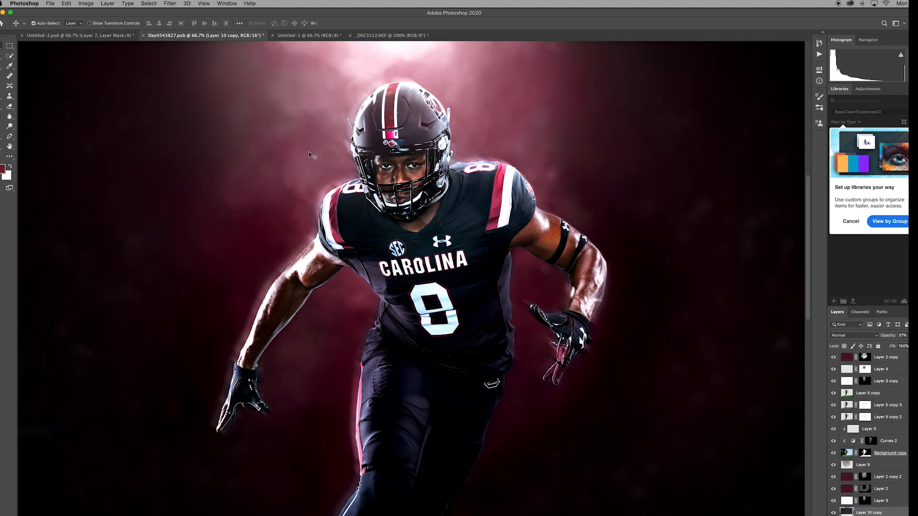
pyautogui.moveTo(461, 184); pyautogui.dragTo(505, 178)
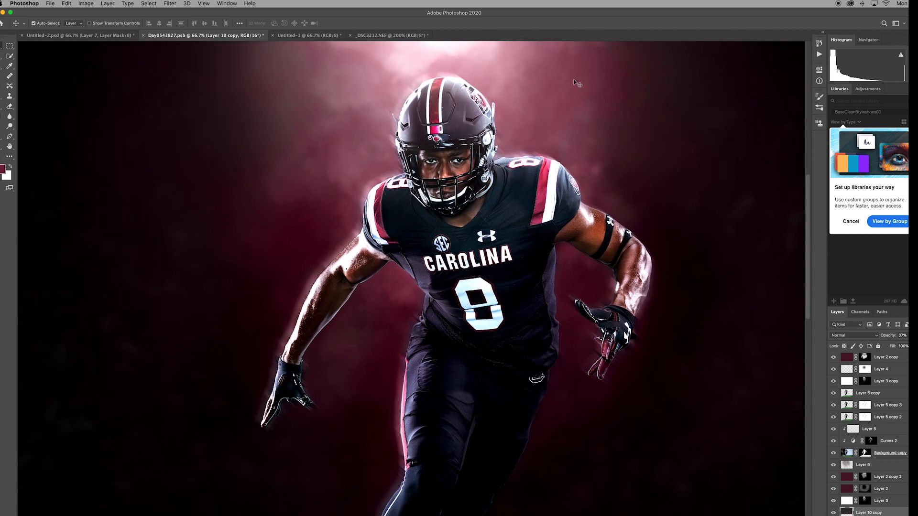